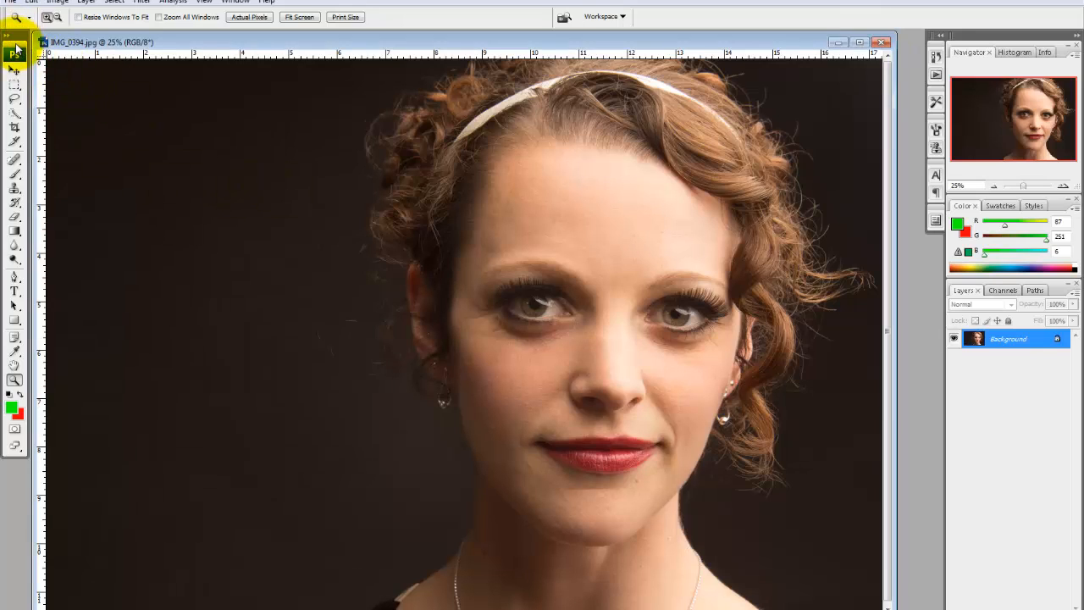
Step: Float the Tools and Layers panels over the dark background area of the portrait, and select the Eraser tool
left_click_drag(12, 34, 299, 151)
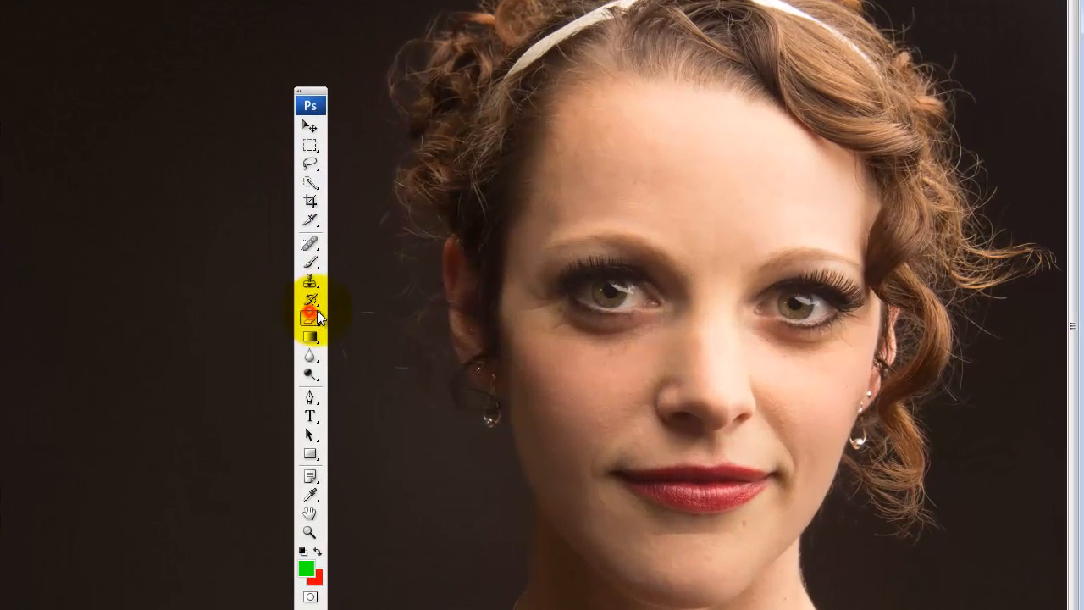
left_click(306, 325)
mouse_move(536, 350)
left_mouse_down()
mouse_move(733, 353)
mouse_move(837, 407)
mouse_move(833, 475)
left_mouse_up()
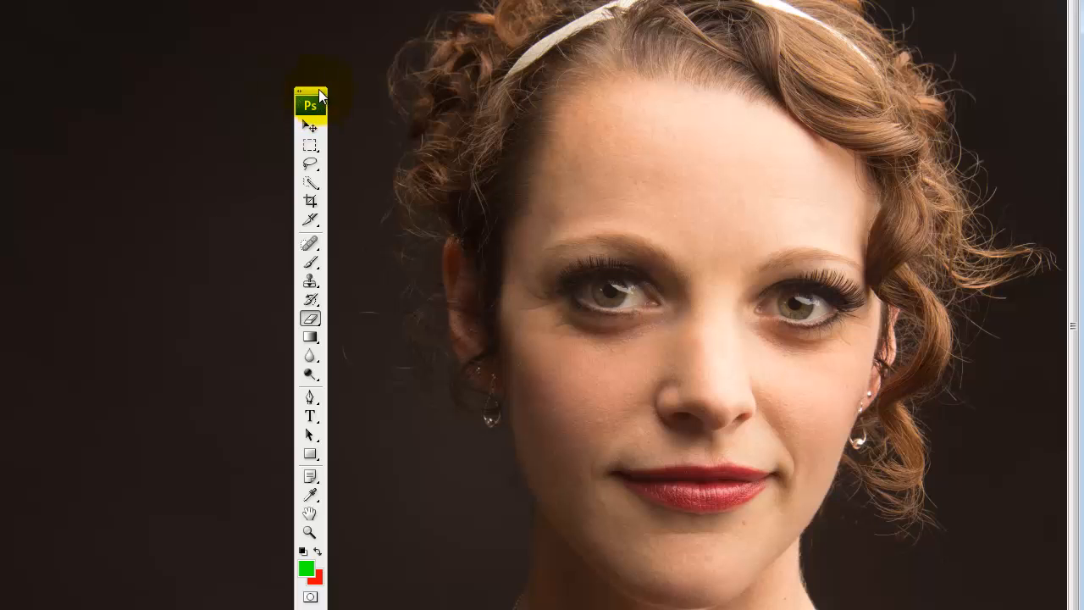
left_click_drag(313, 91, 37, 52)
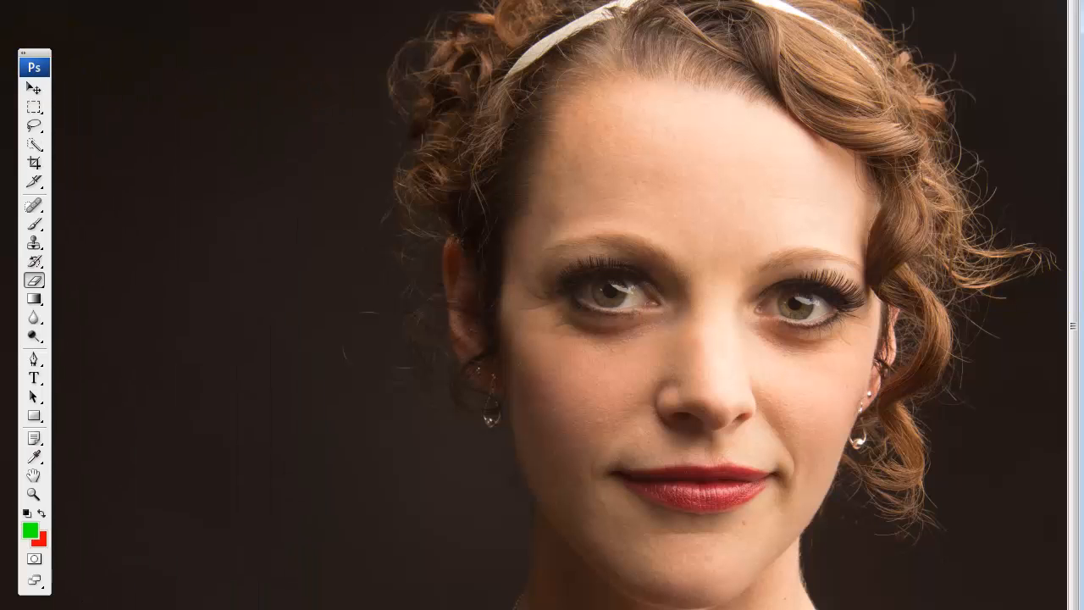
left_click_drag(1083, 265, 270, 49)
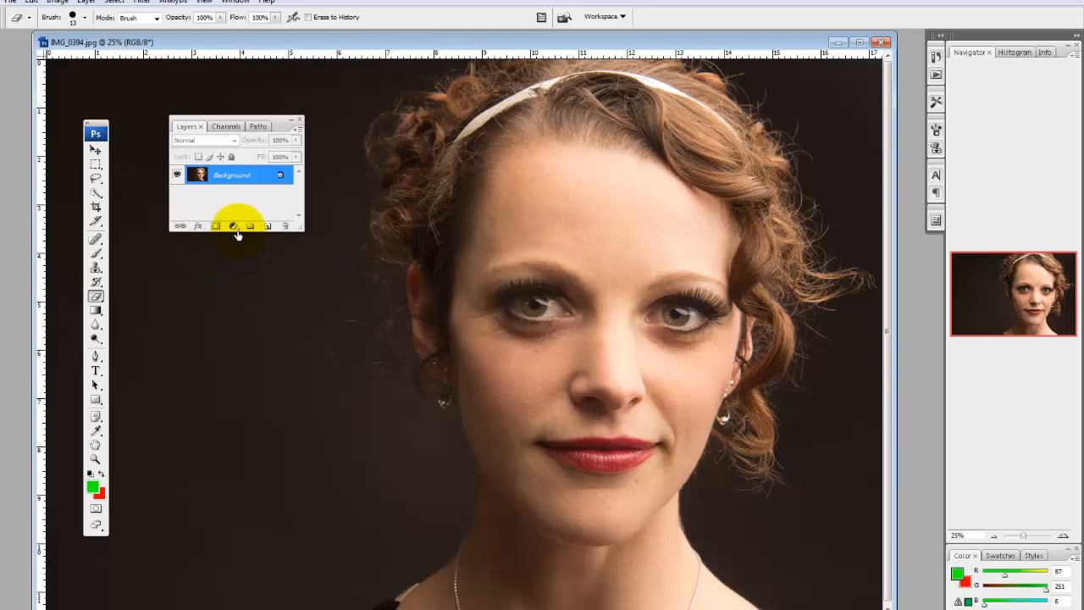
Step: View the tool variants grouped under the Spot Healing Brush and the Brush, leaving the Brush tool selected
left_click(100, 245)
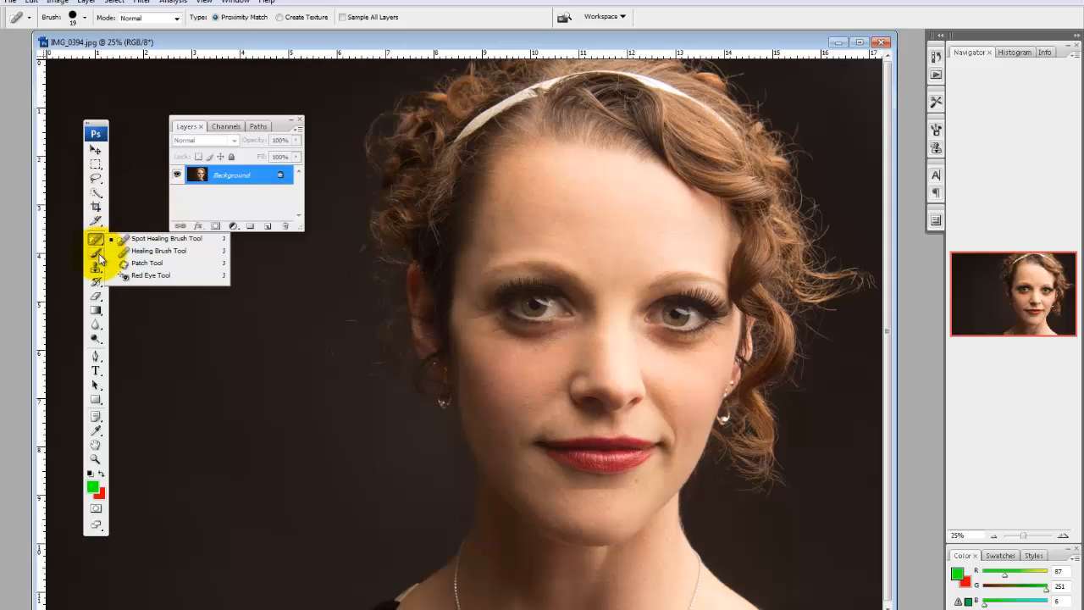
left_click(99, 256)
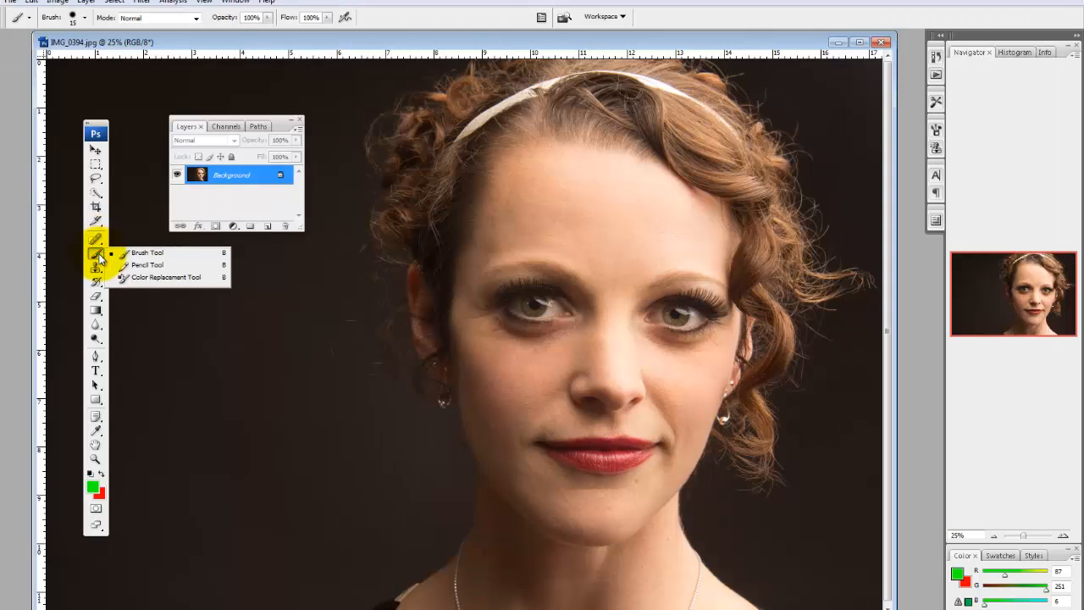
left_click(99, 256)
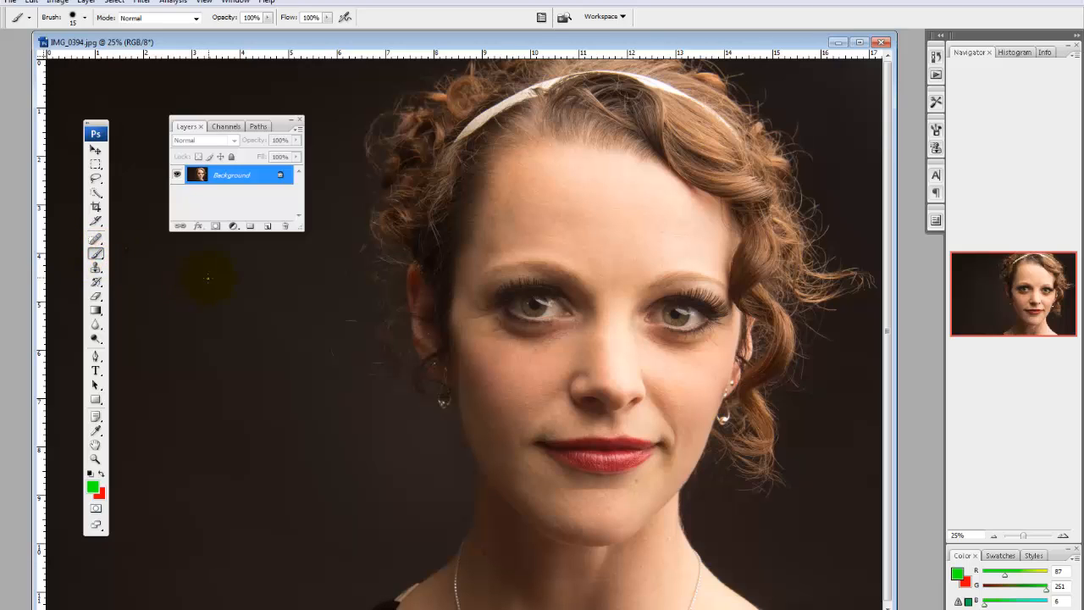
Step: Add a Levels adjustment layer above the Background and move its dialog below the layer list, clear of the face
left_click(233, 226)
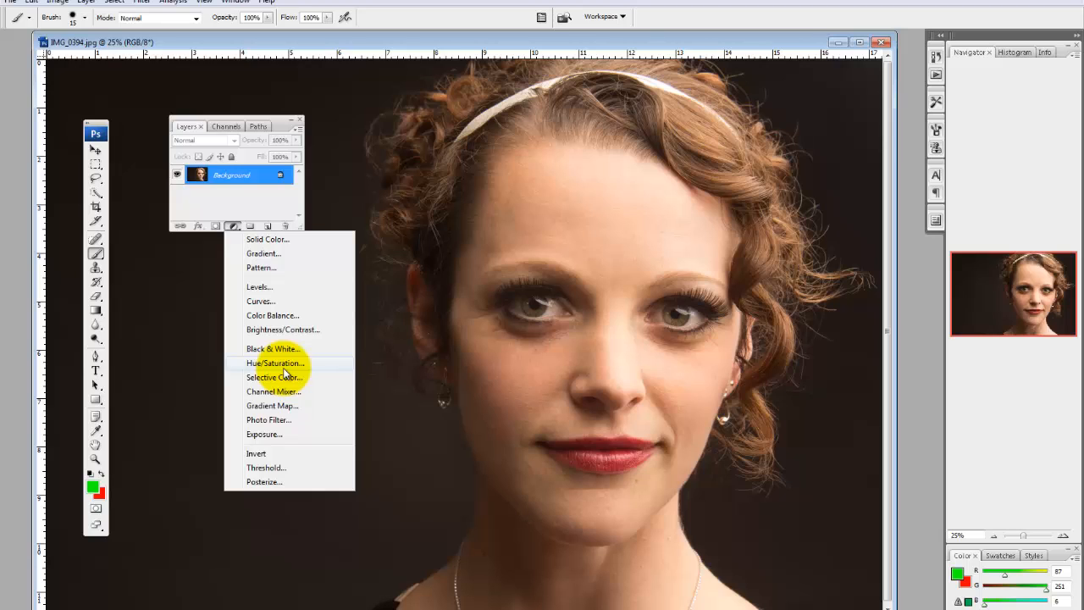
left_click(262, 290)
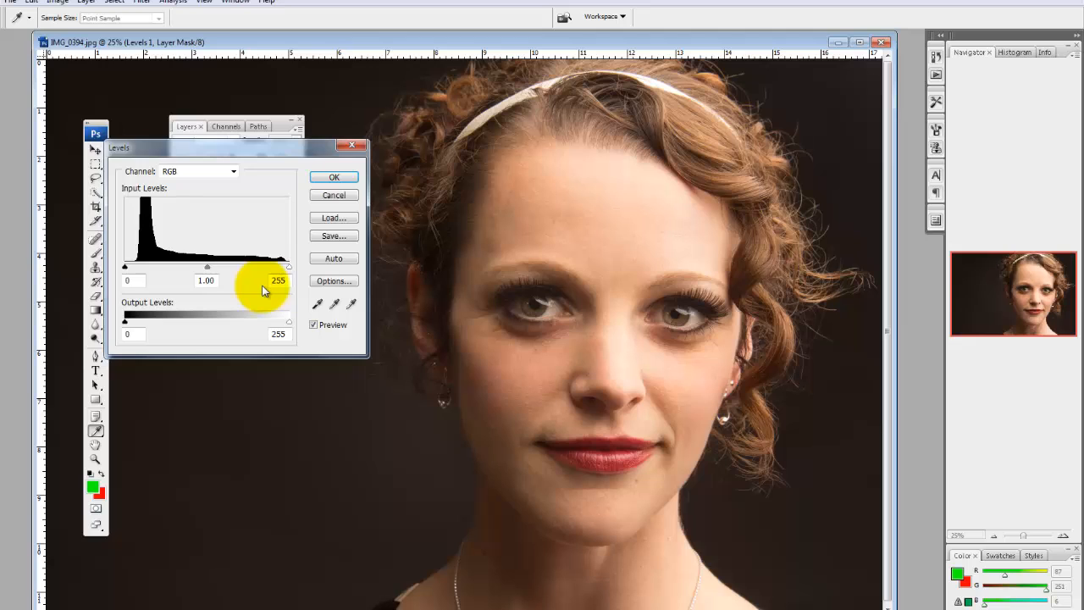
left_click_drag(225, 146, 235, 151)
left_click_drag(286, 181, 300, 280)
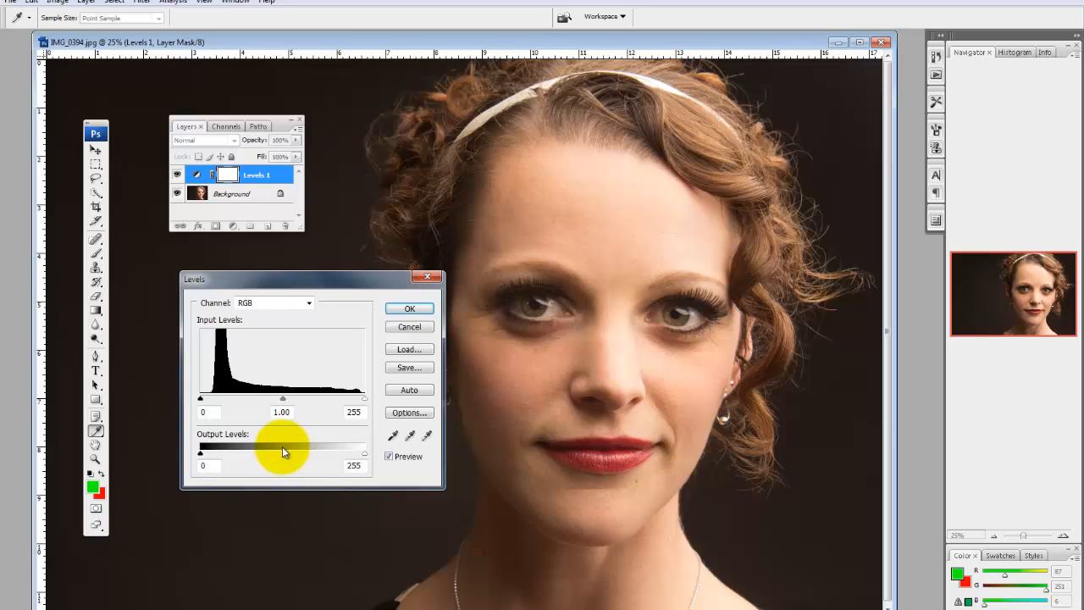
left_click(365, 399)
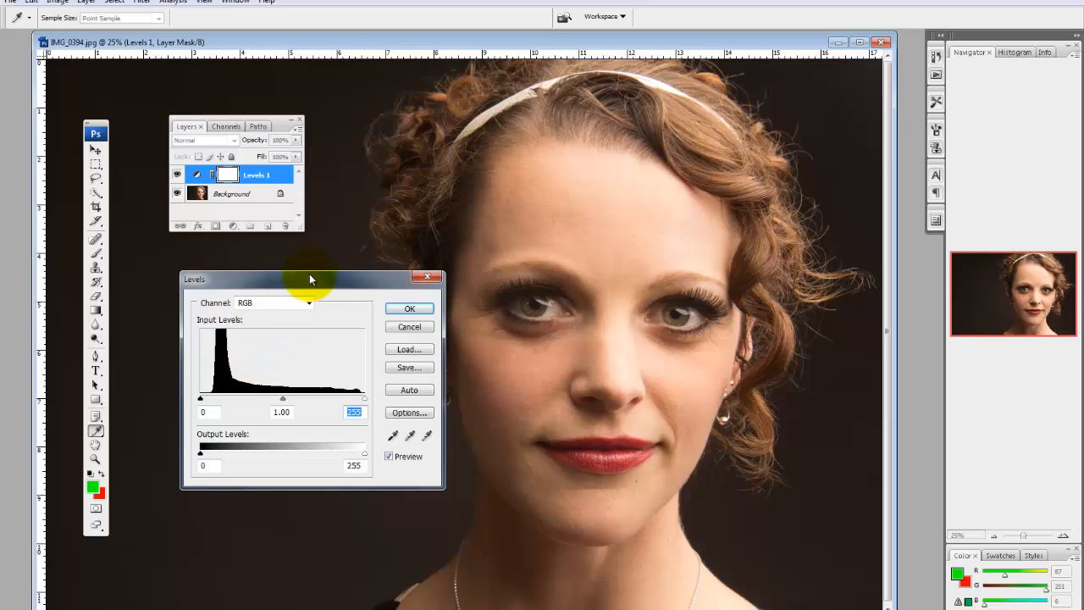
left_click_drag(309, 279, 266, 282)
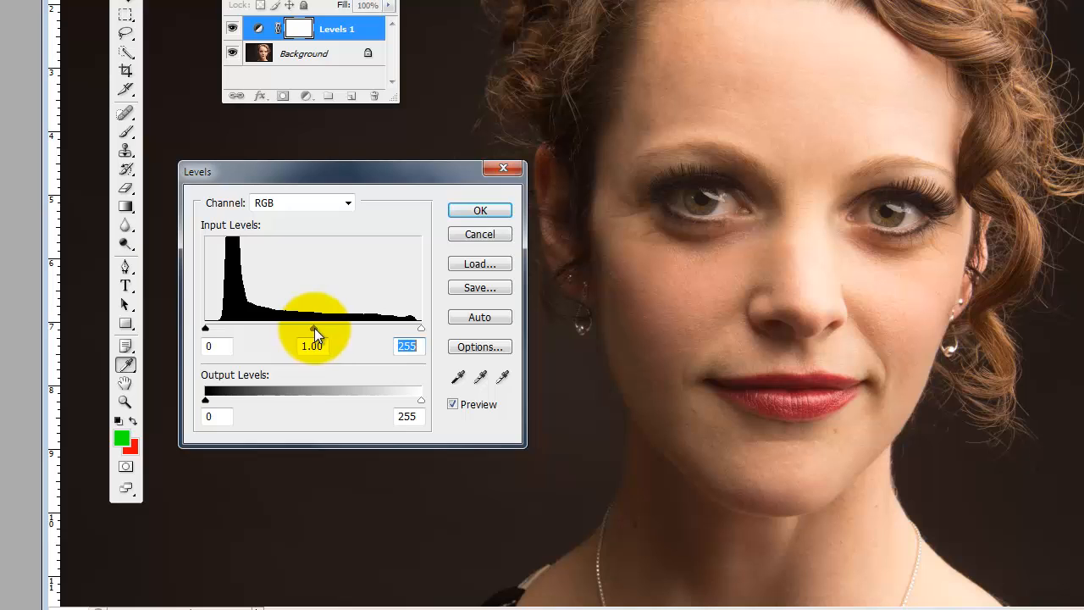
Step: Set the black input level to 8 and toggle the preview off and on to compare the portrait
mouse_move(204, 328)
left_mouse_down()
mouse_move(343, 343)
mouse_move(274, 350)
mouse_move(206, 332)
left_mouse_up()
left_click(206, 348)
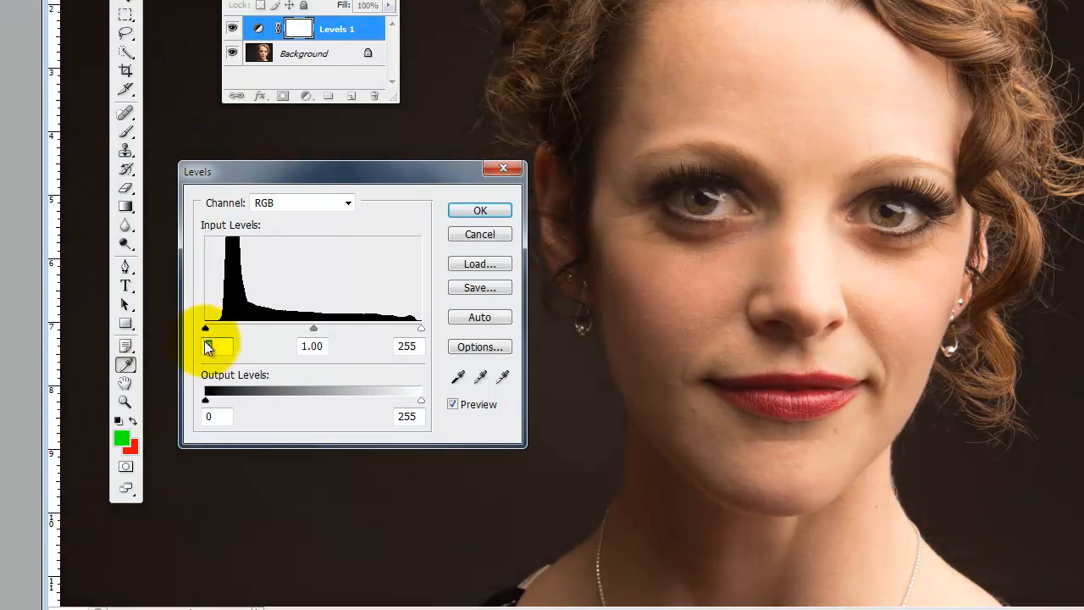
left_click_drag(204, 328, 212, 325)
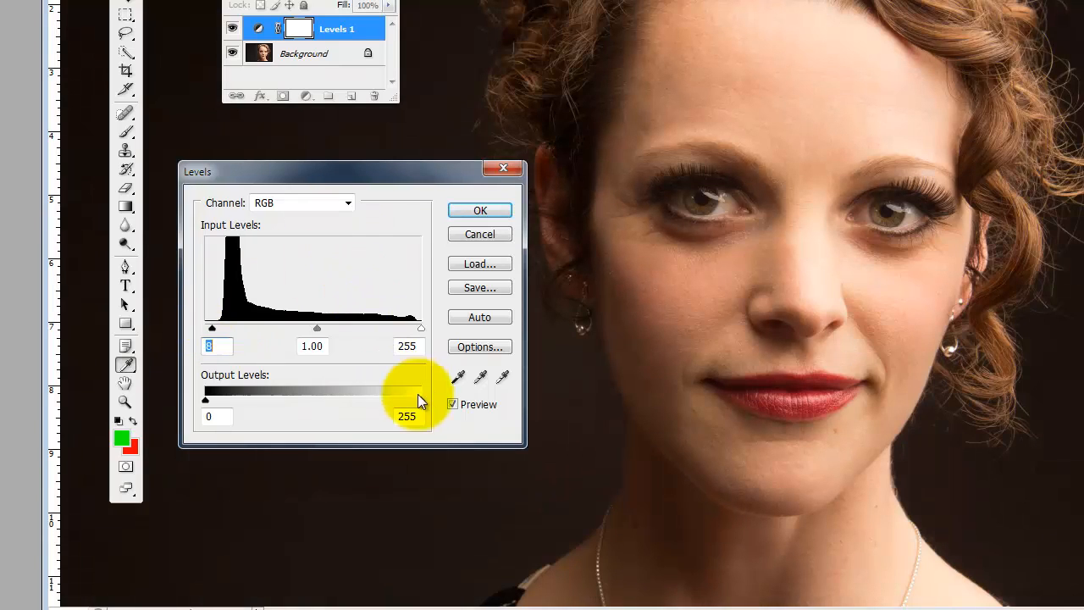
left_click(451, 404)
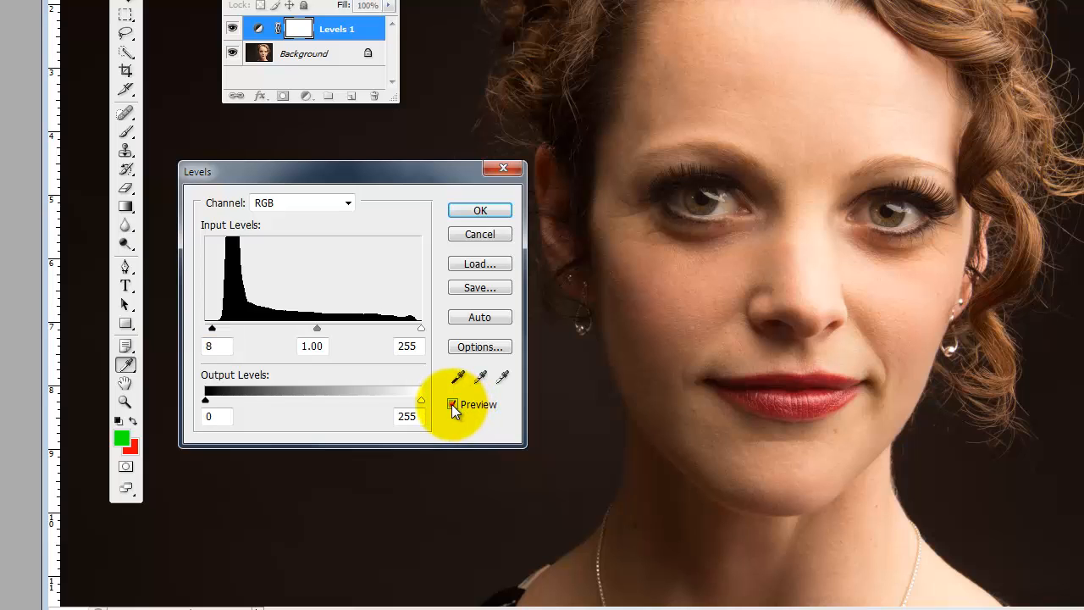
left_click(452, 404)
left_click(453, 405)
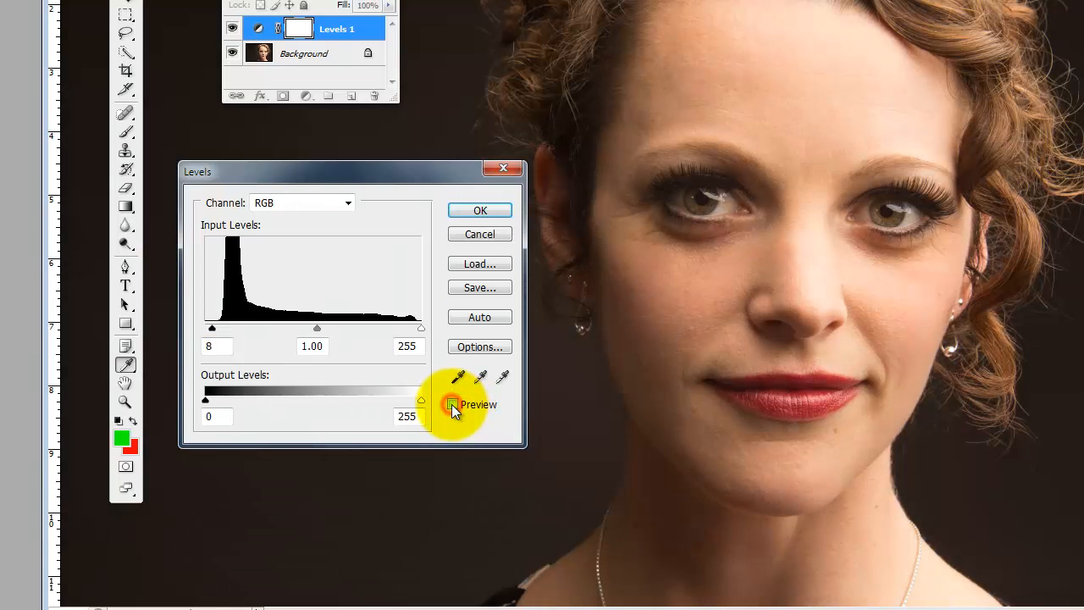
left_click(452, 405)
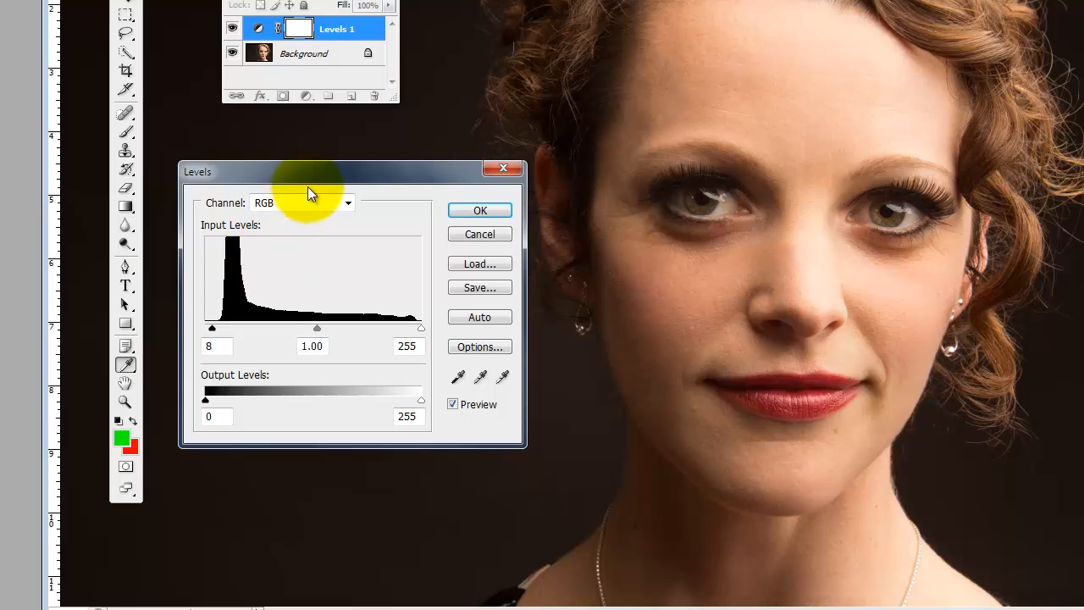
Step: Set the midtone input level to 0.91 and the white input level to 247, and apply the Levels adjustment
left_click_drag(351, 170, 276, 130)
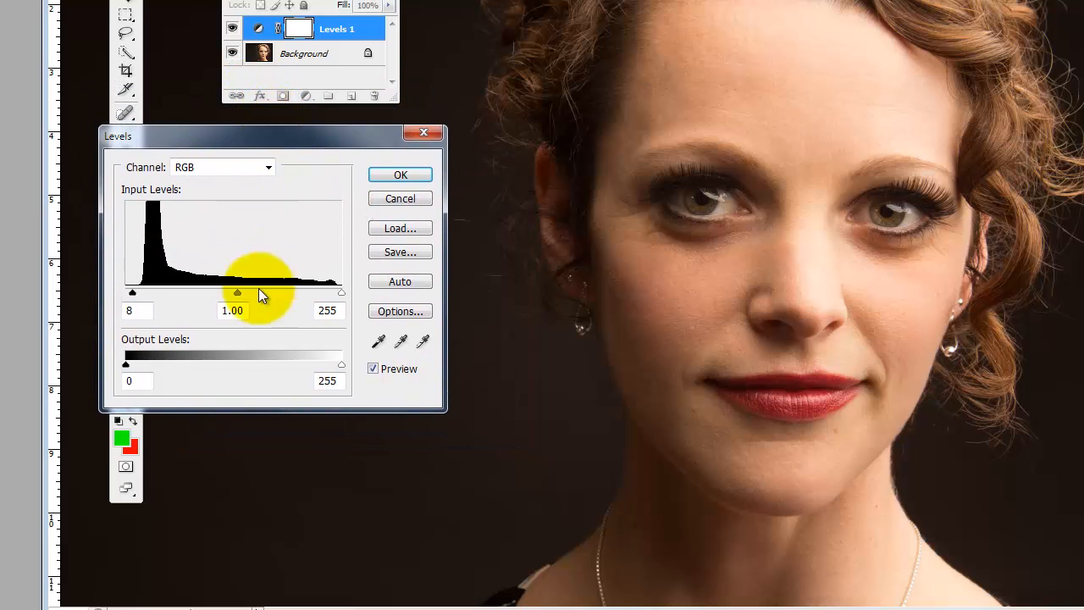
left_click_drag(237, 292, 240, 292)
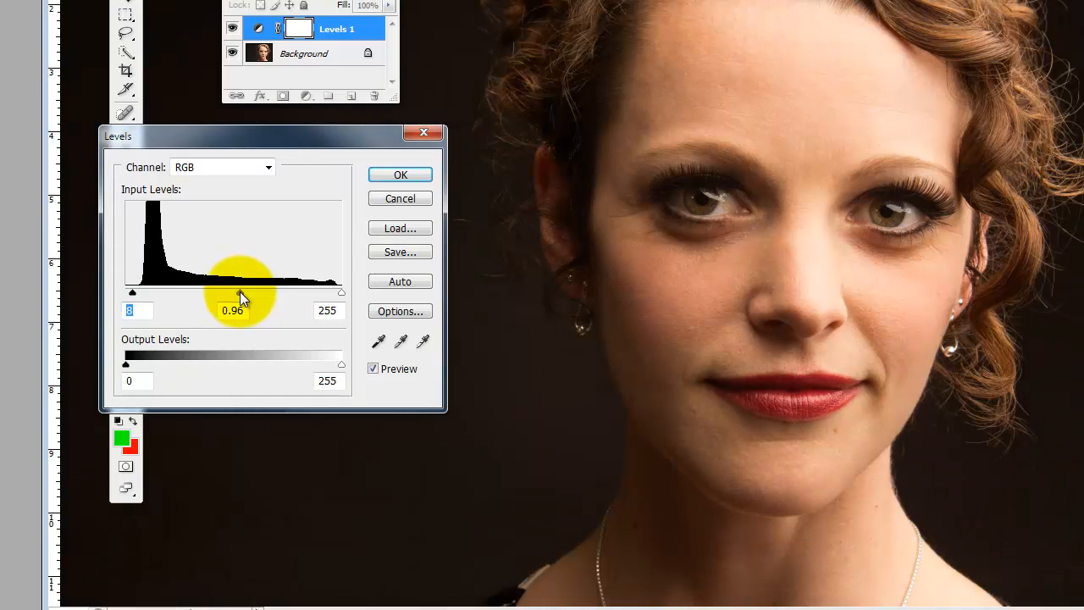
mouse_move(240, 292)
left_mouse_down()
mouse_move(200, 310)
mouse_move(244, 300)
left_mouse_up()
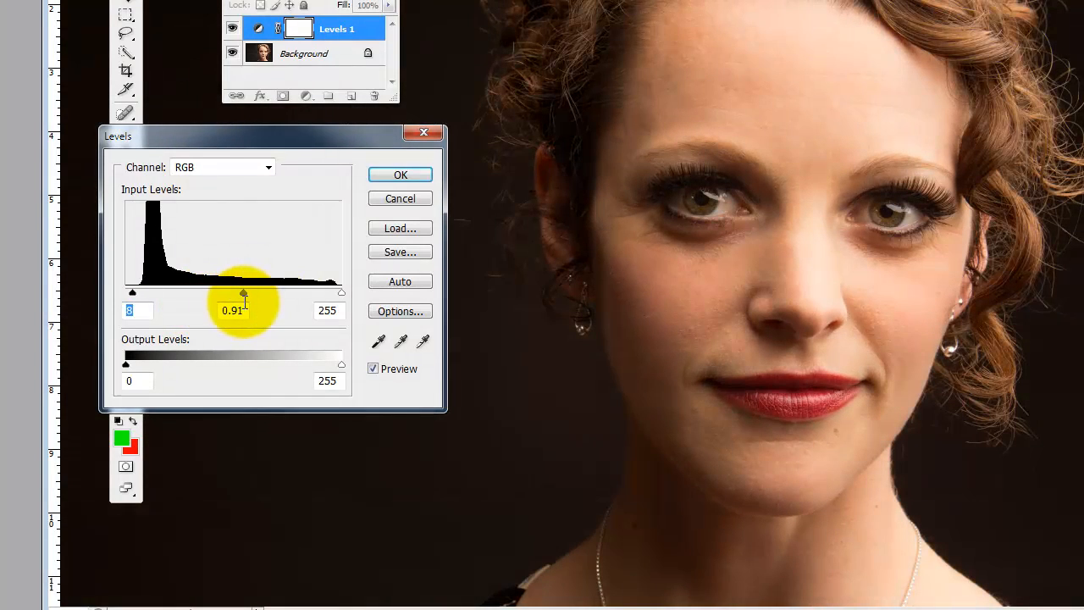
key("Tab")
left_click_drag(341, 295, 334, 298)
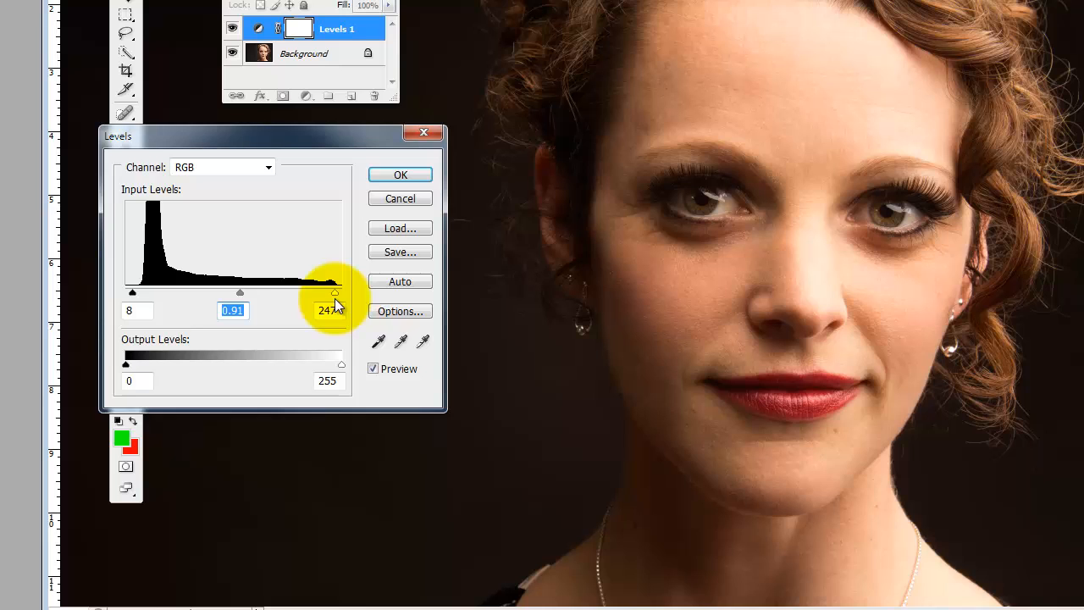
left_click_drag(335, 299, 335, 298)
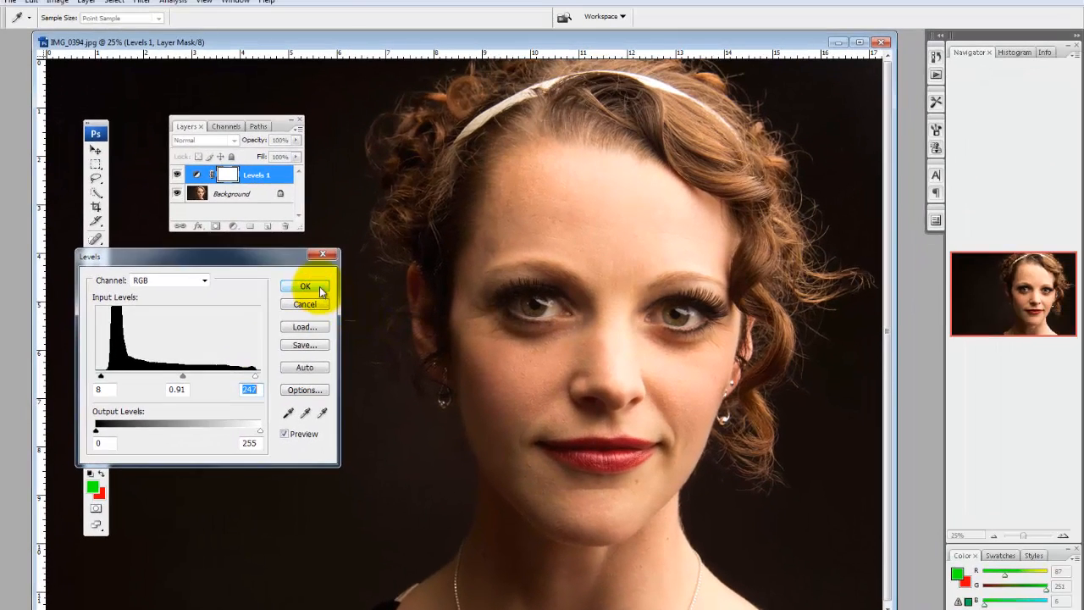
left_click(305, 287)
key("b")
key("d")
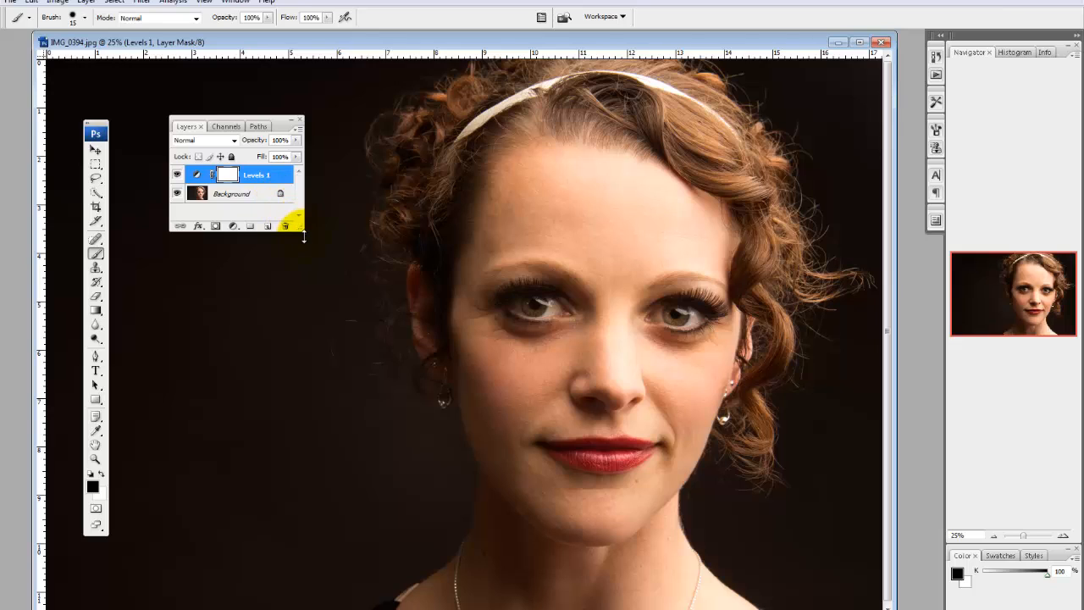
Step: Lengthen the Layers panel and toggle the Levels 1 layer's visibility off and on to compare before and after
left_click_drag(303, 236, 303, 444)
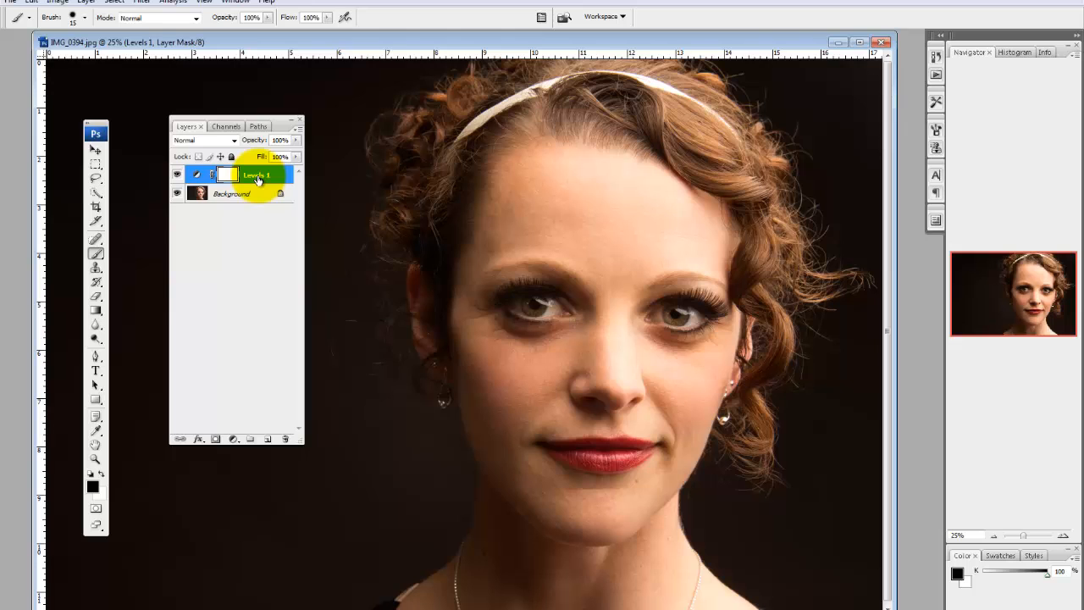
left_click(177, 175)
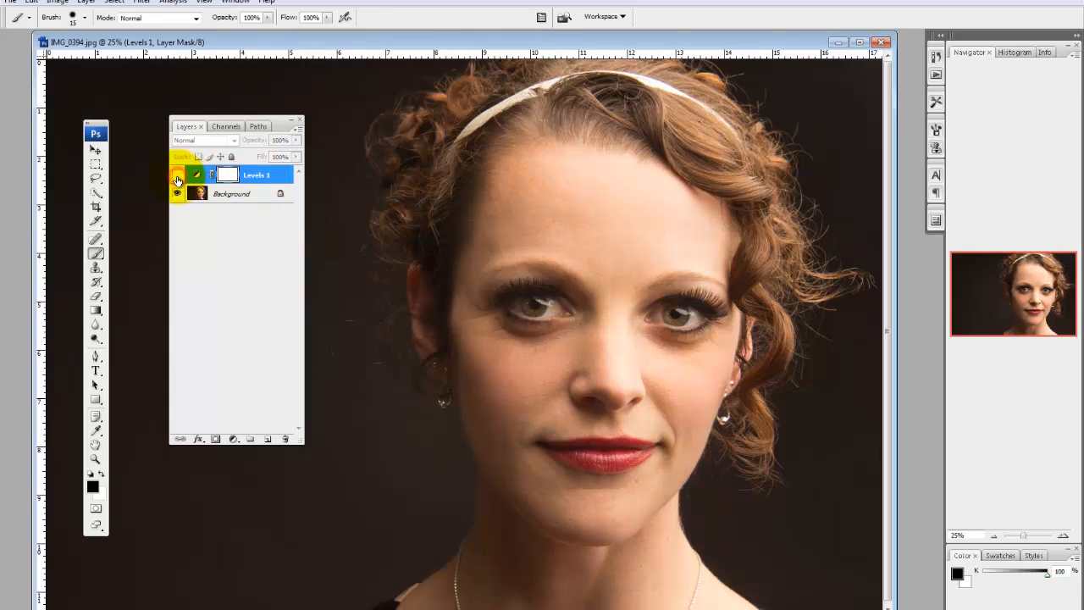
left_click(177, 177)
left_click(177, 177)
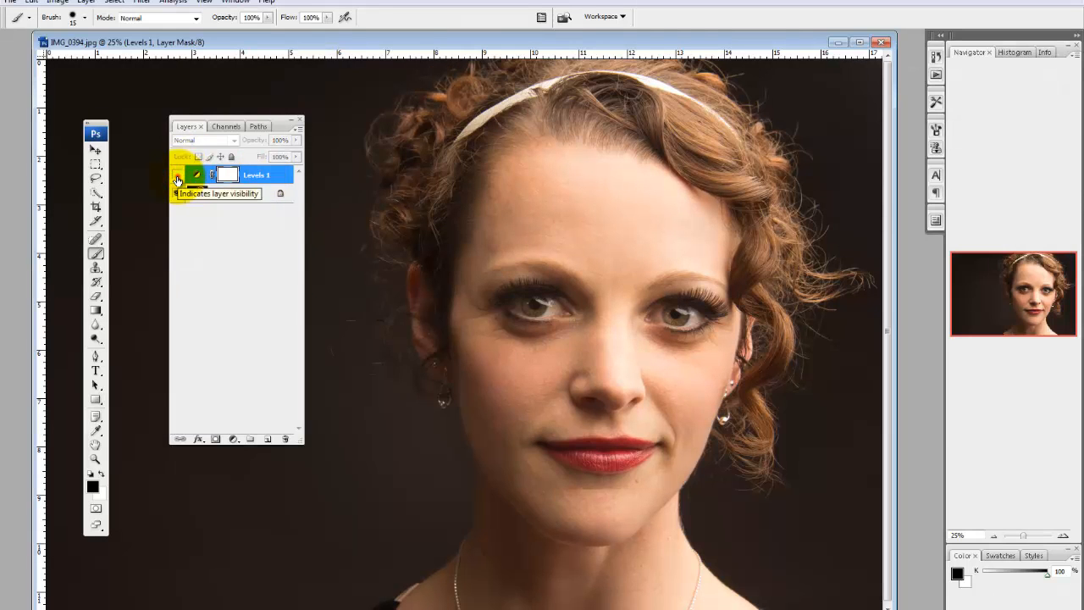
left_click(177, 177)
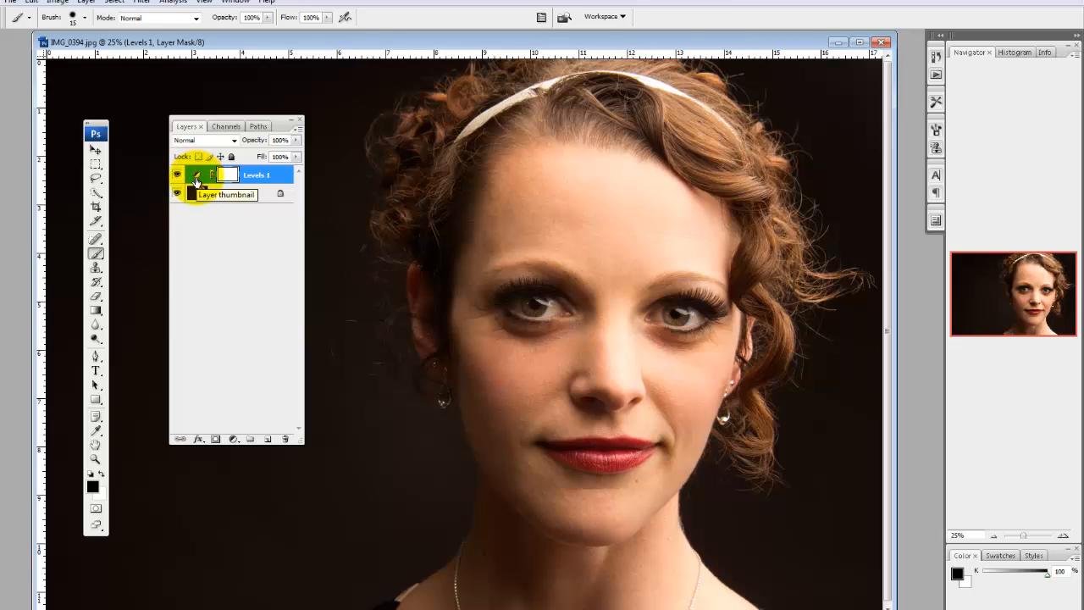
Step: Re-edit the Levels 1 layer with black input 0, midtone 0.53 and white input 203, and apply it
double_click(196, 181)
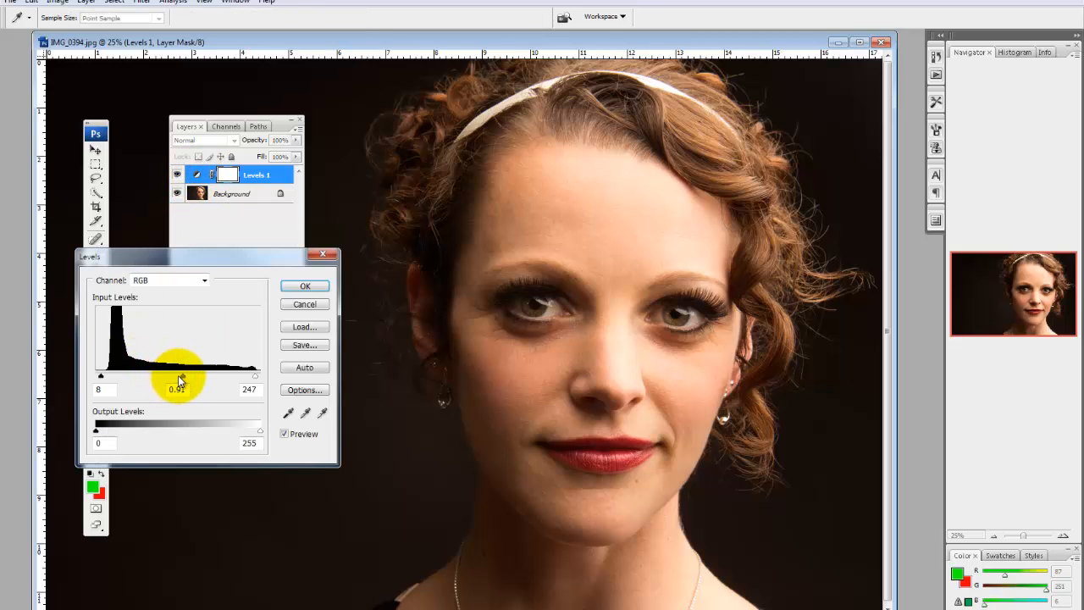
left_click_drag(182, 375, 226, 376)
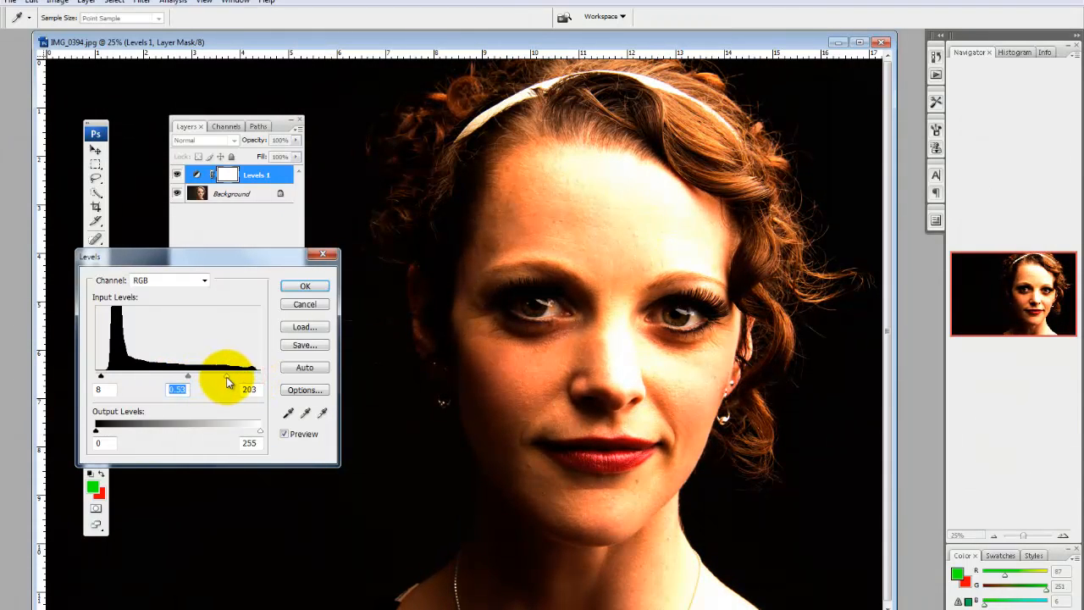
left_click_drag(100, 375, 87, 383)
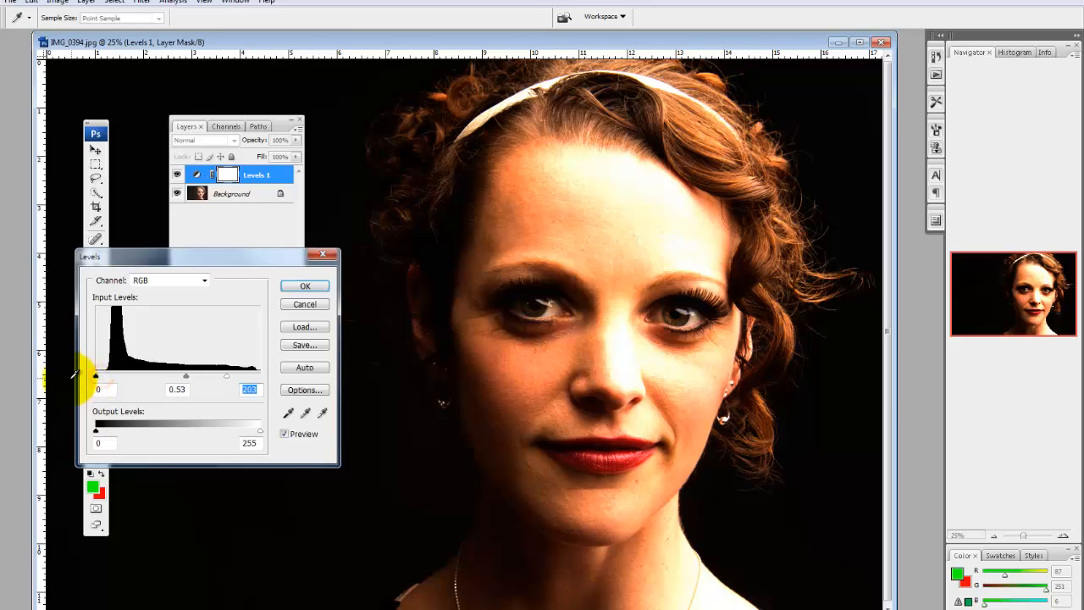
left_click(305, 285)
key("b")
key("d")
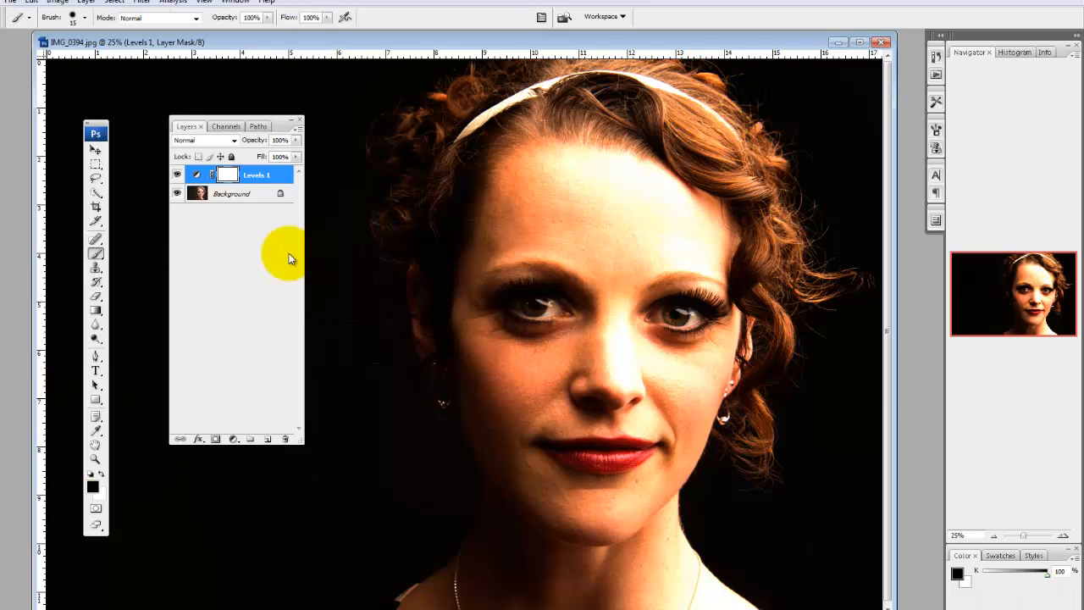
Step: Re-edit the Levels 1 layer with midtone input 0.88 and white input 234, and apply it
double_click(197, 176)
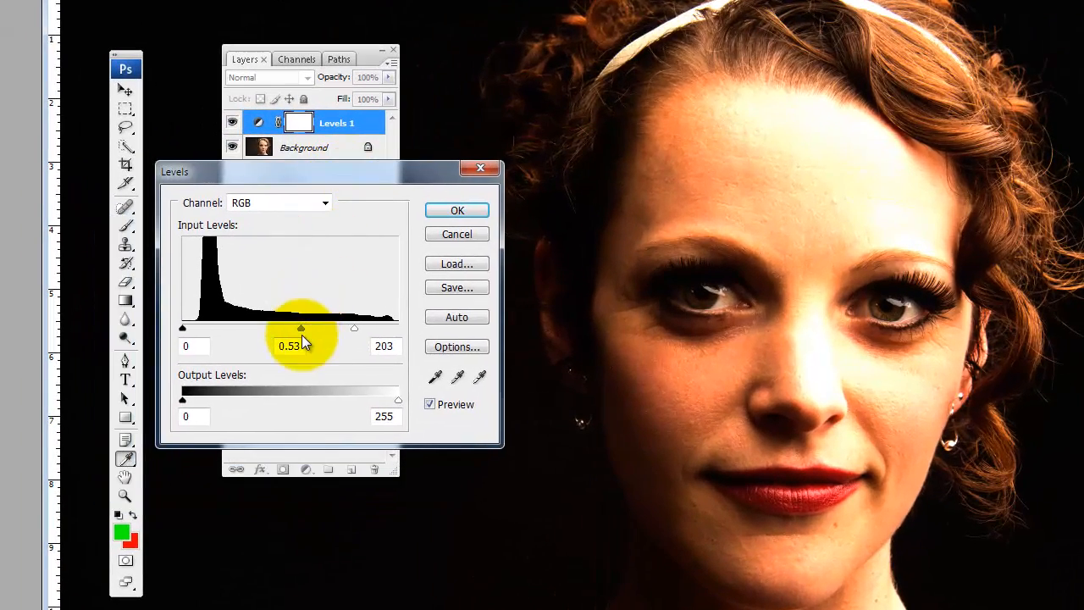
left_click_drag(301, 332, 272, 338)
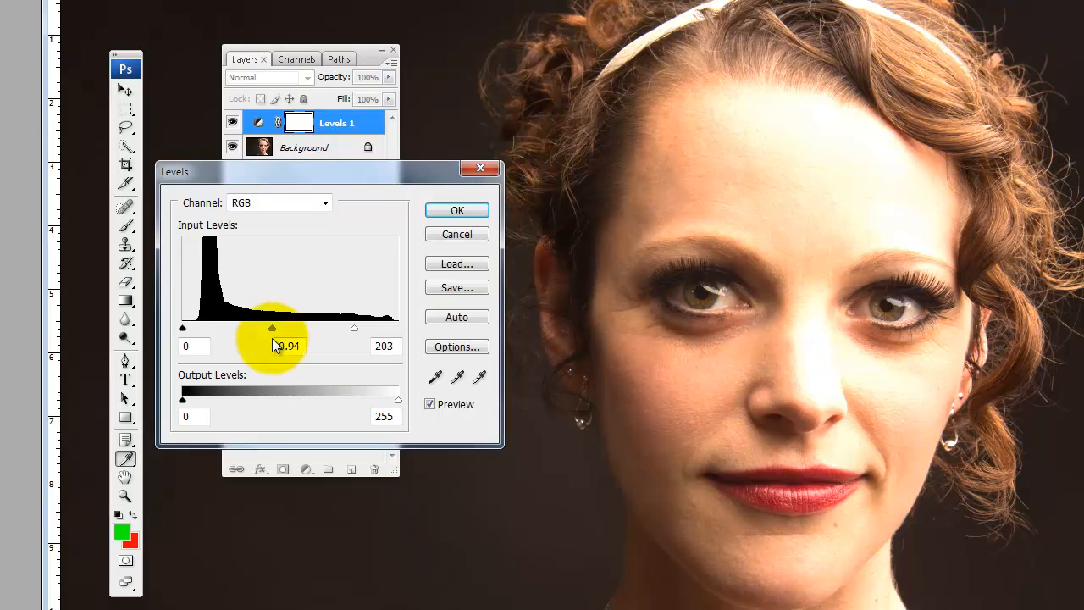
left_click_drag(354, 329, 398, 329)
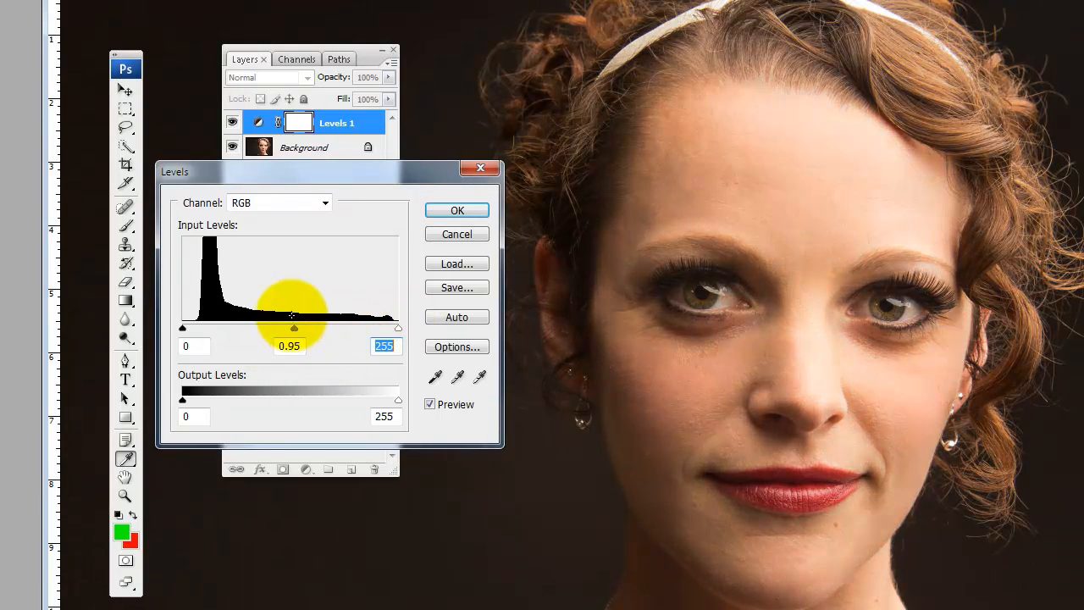
left_click_drag(294, 328, 309, 326)
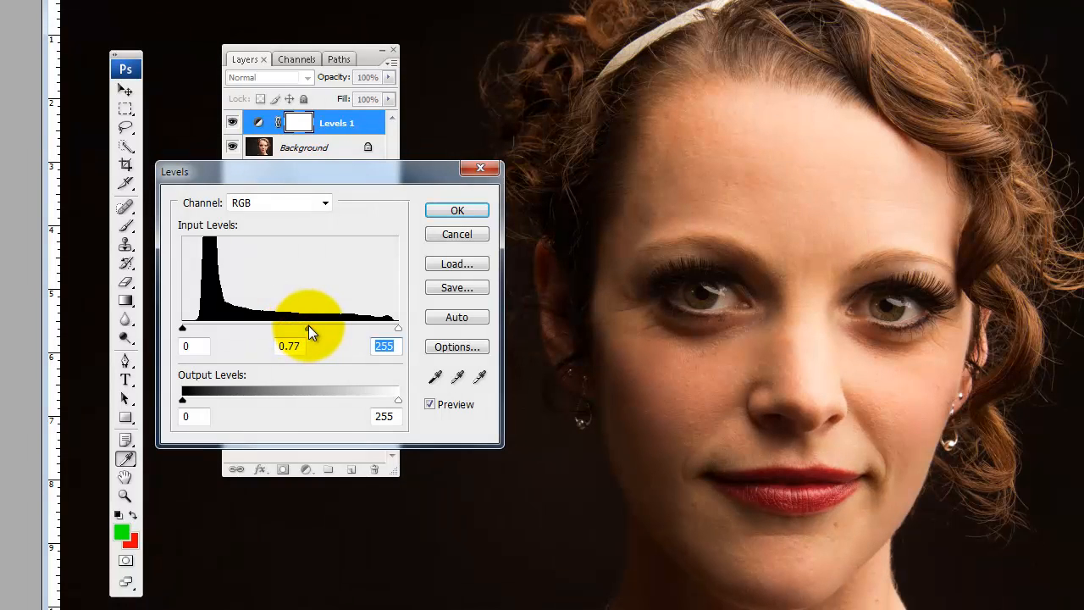
left_click_drag(397, 329, 381, 341)
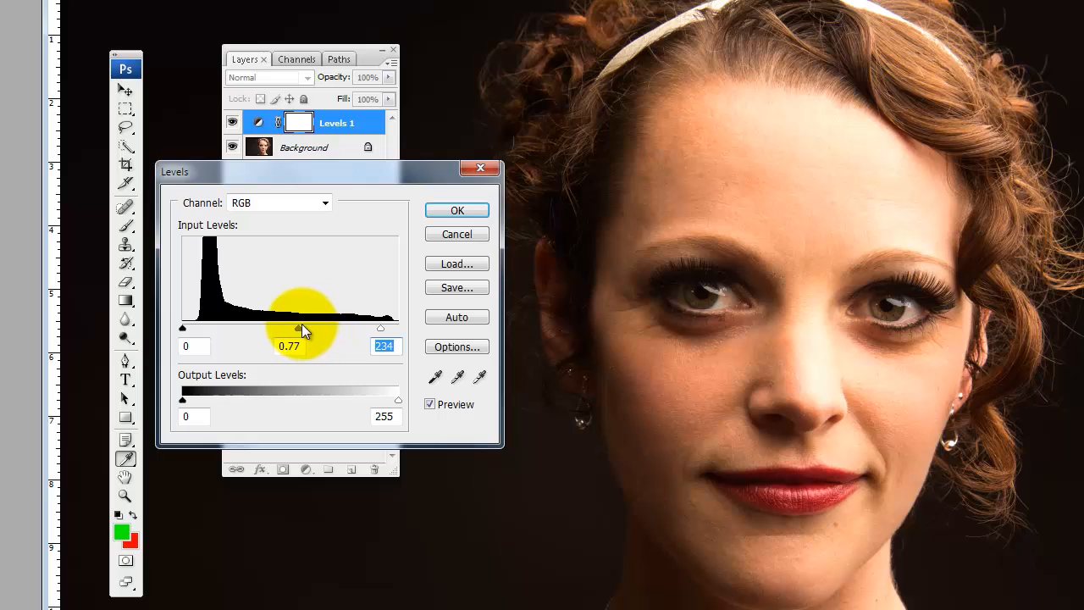
left_click_drag(298, 327, 290, 333)
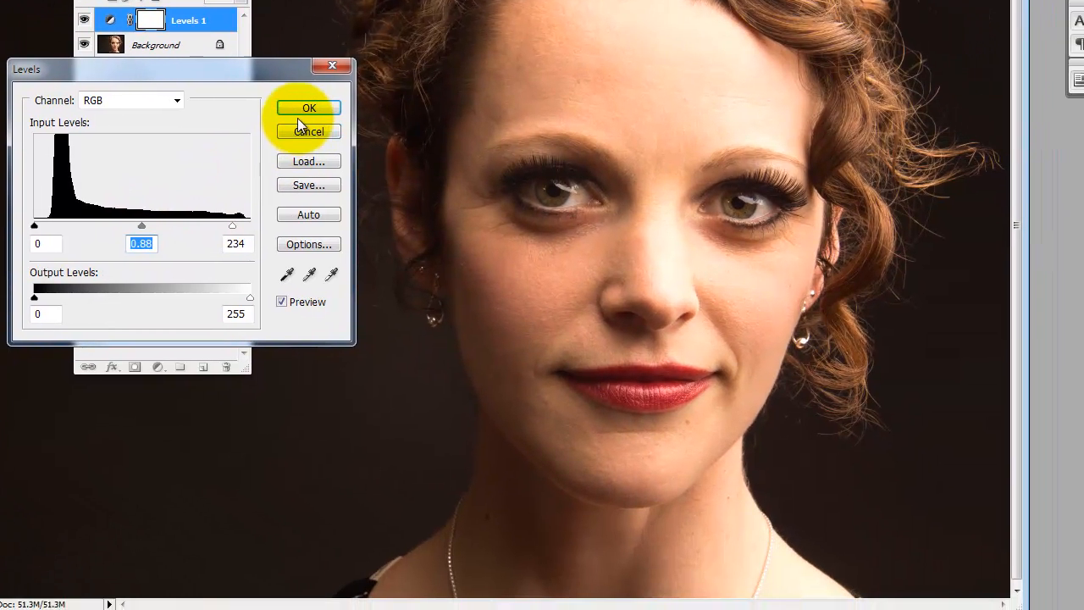
left_click(454, 209)
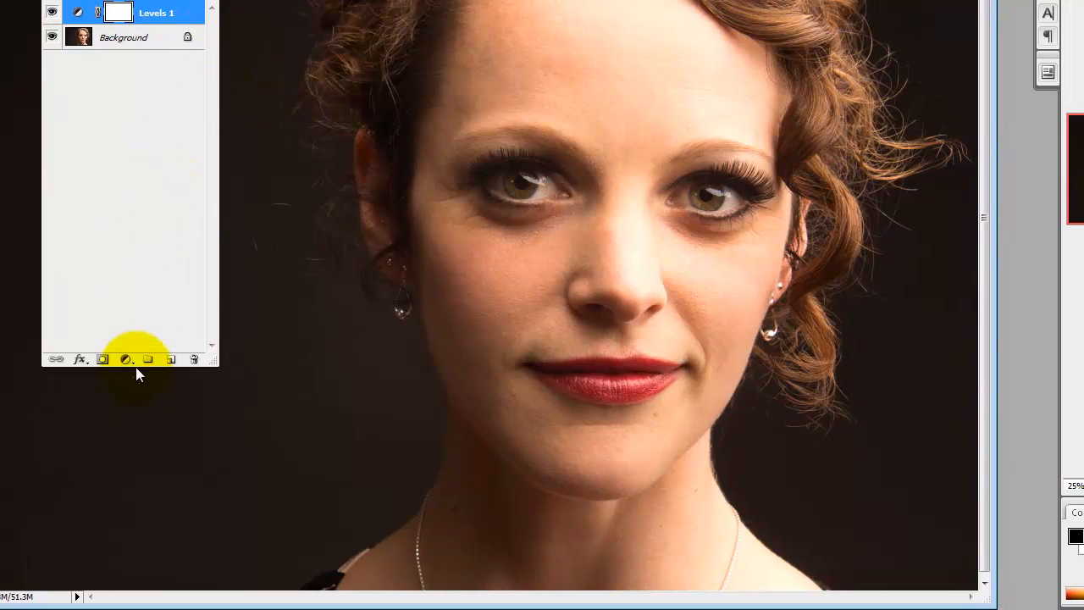
Step: Try a Hue/Saturation adjustment layer with hue +2 and saturation +15, and toggle its preview off and on to compare
left_click(130, 357)
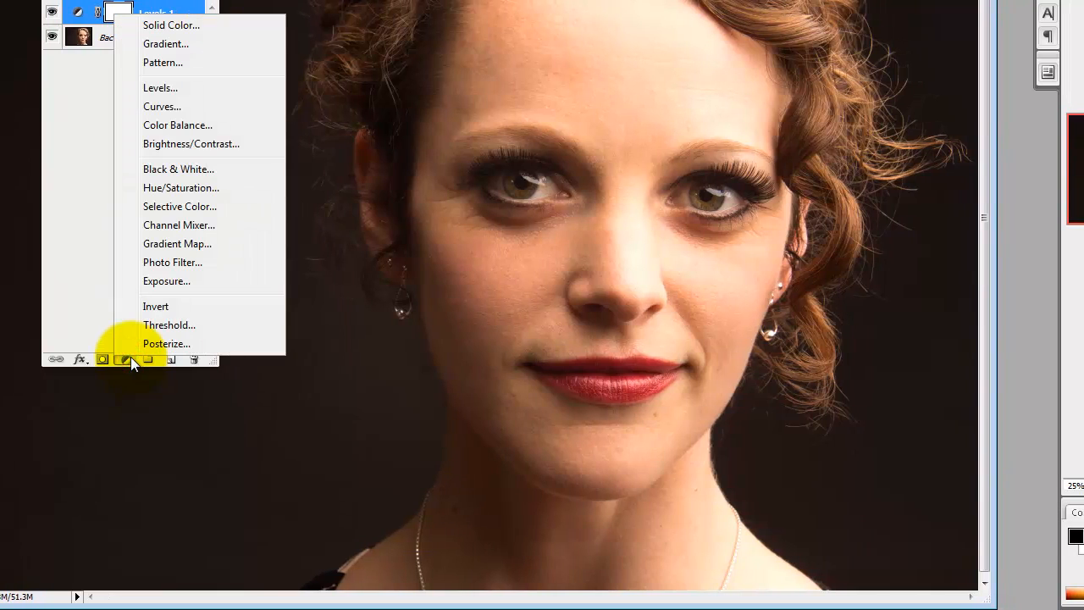
left_click(177, 189)
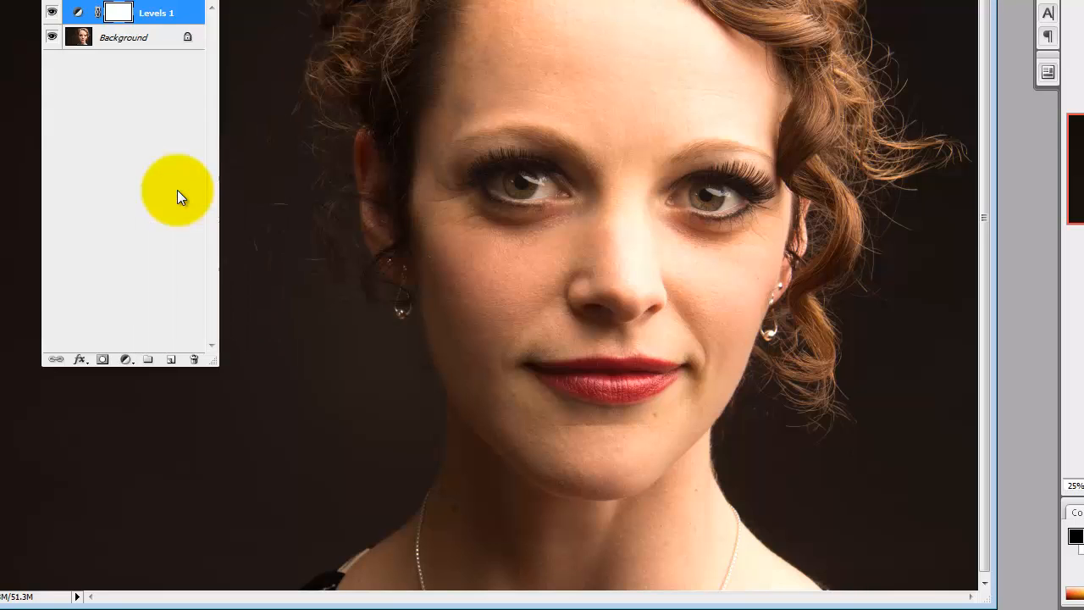
left_click_drag(179, 60, 201, 24)
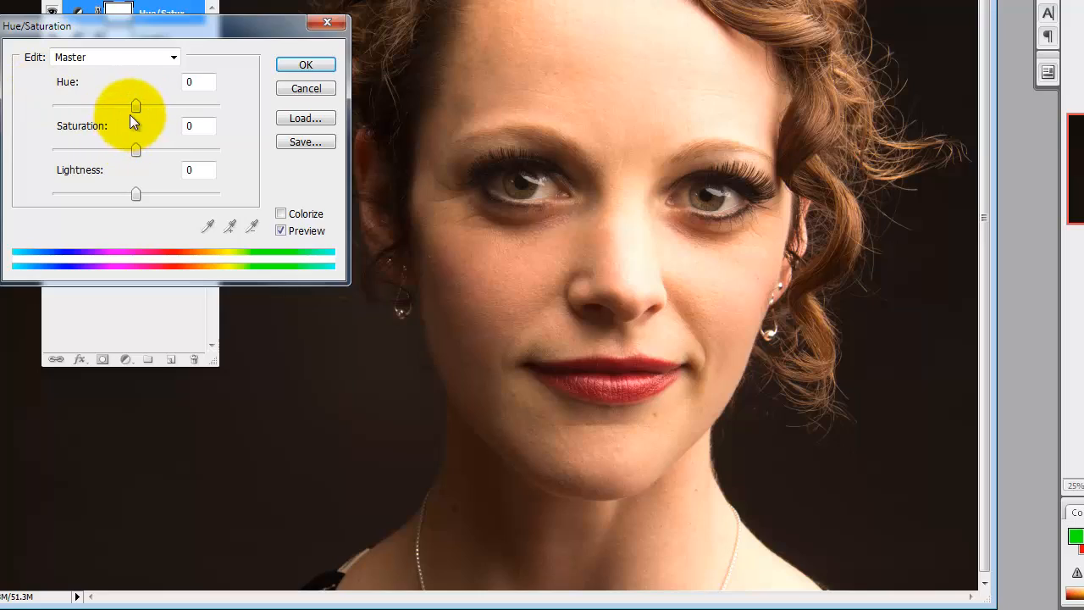
mouse_move(136, 107)
left_mouse_down()
mouse_move(166, 109)
mouse_move(143, 117)
left_mouse_up()
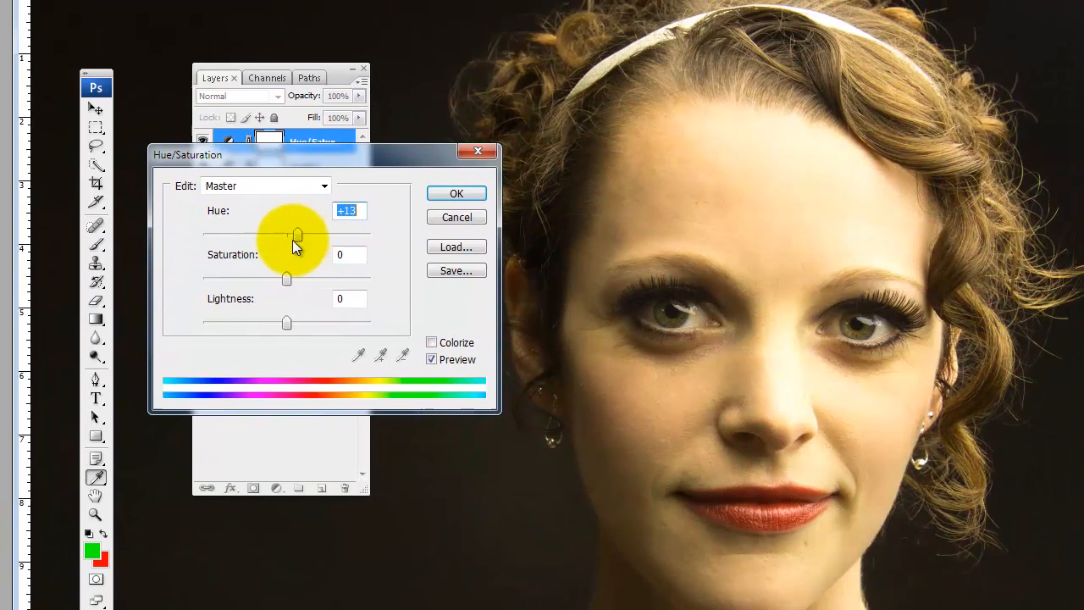
left_click_drag(294, 246, 252, 264)
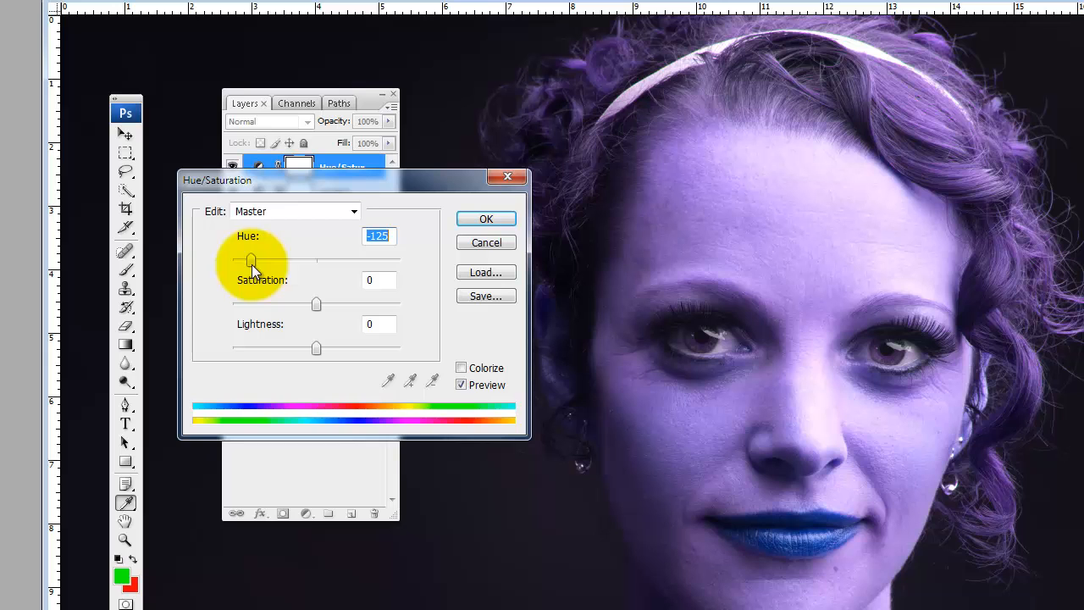
left_click_drag(252, 264, 330, 311)
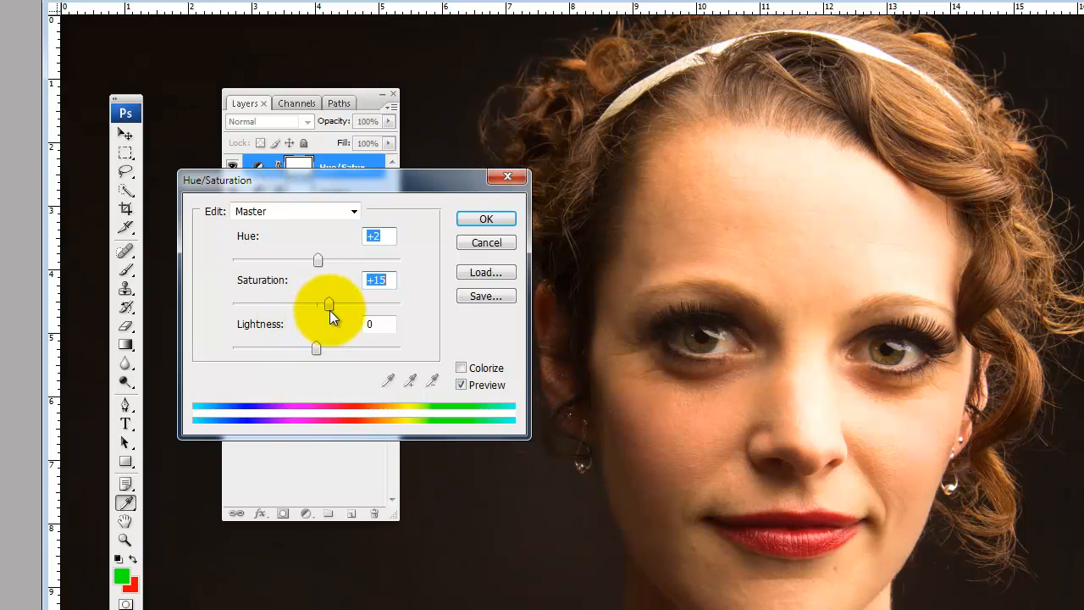
left_click(456, 385)
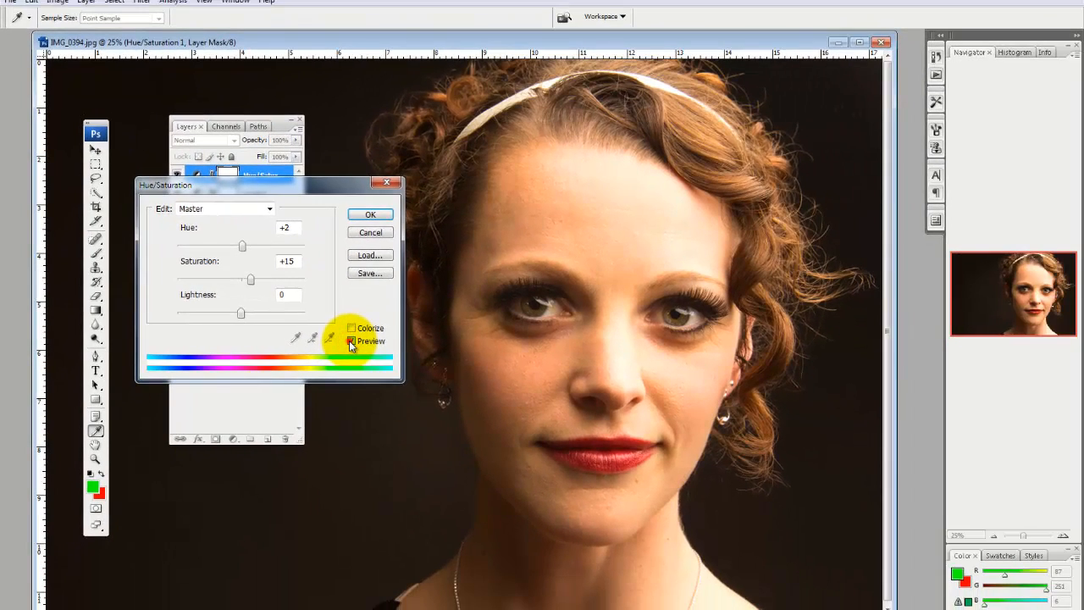
left_click(349, 340)
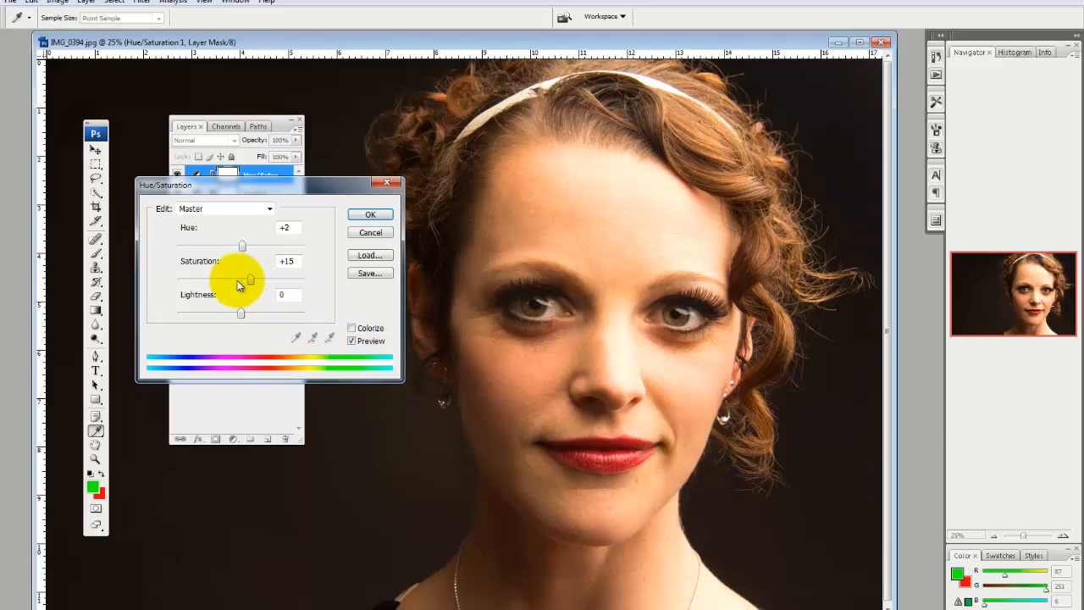
Step: Try the Reds saturation at -81 and then +4, and discard the Hue/Saturation adjustment
left_click(270, 210)
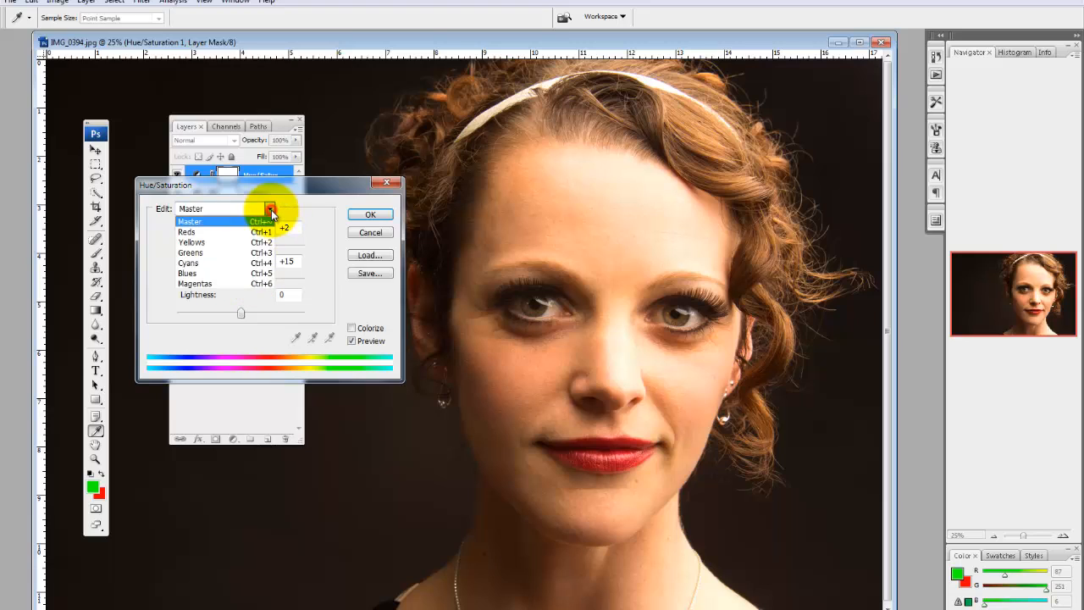
left_click(194, 233)
left_click_drag(241, 280, 191, 283)
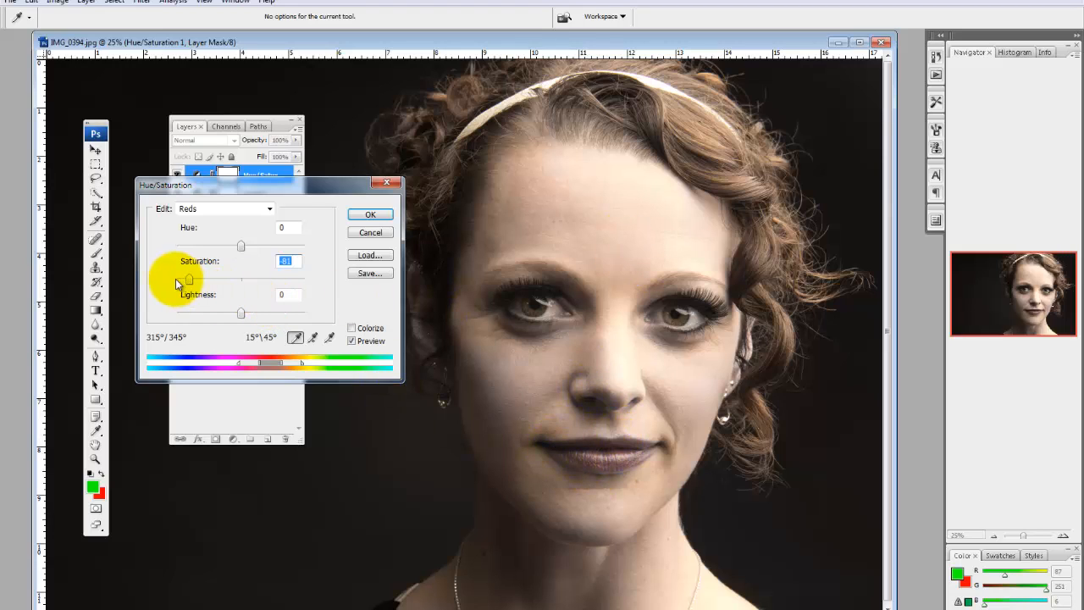
left_click_drag(188, 282, 246, 292)
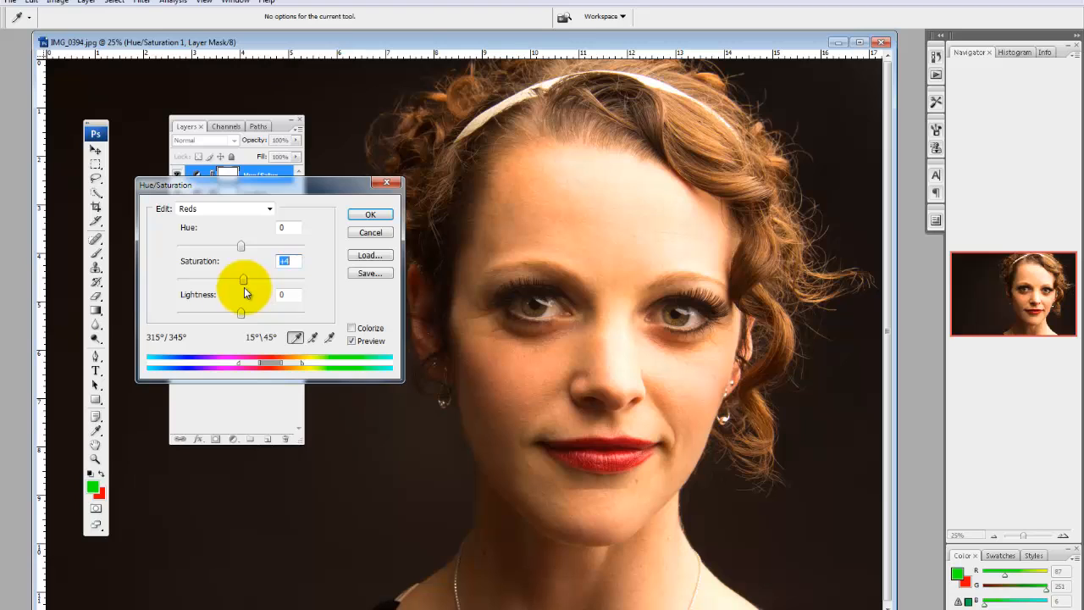
left_click(363, 230)
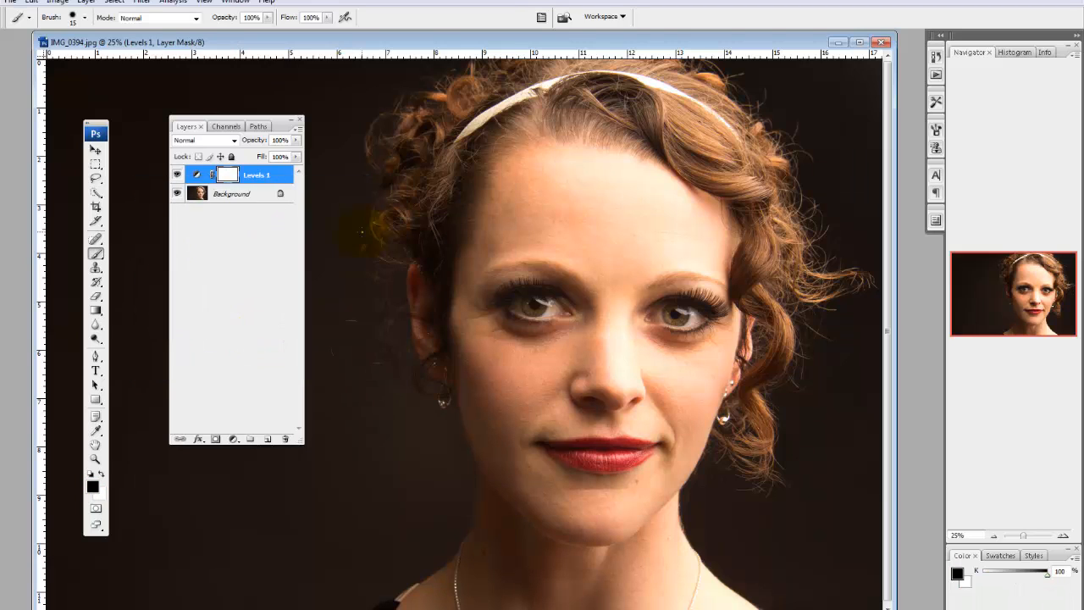
Step: Add a Black & White adjustment layer above Levels 1 and darken the Reds to -77%
left_click(233, 439)
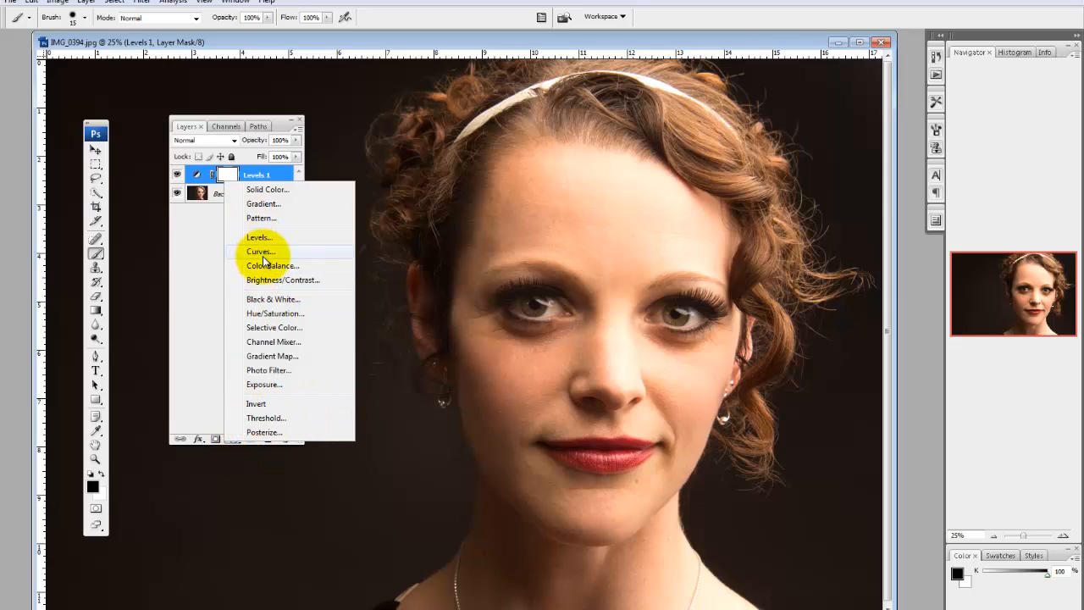
left_click(264, 301)
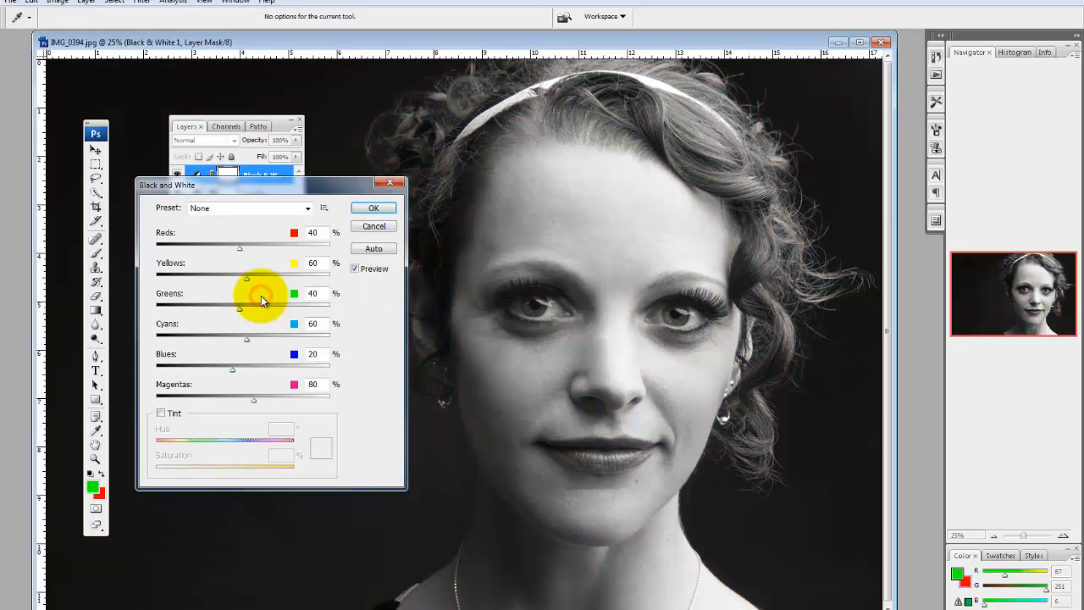
left_click_drag(285, 181, 421, 95)
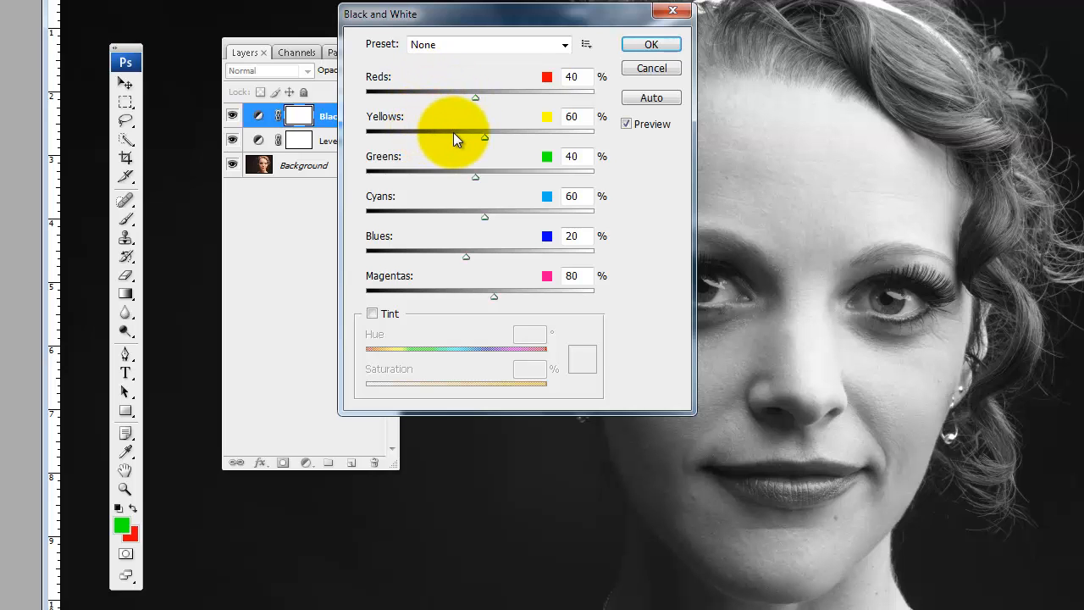
left_click_drag(474, 98, 422, 102)
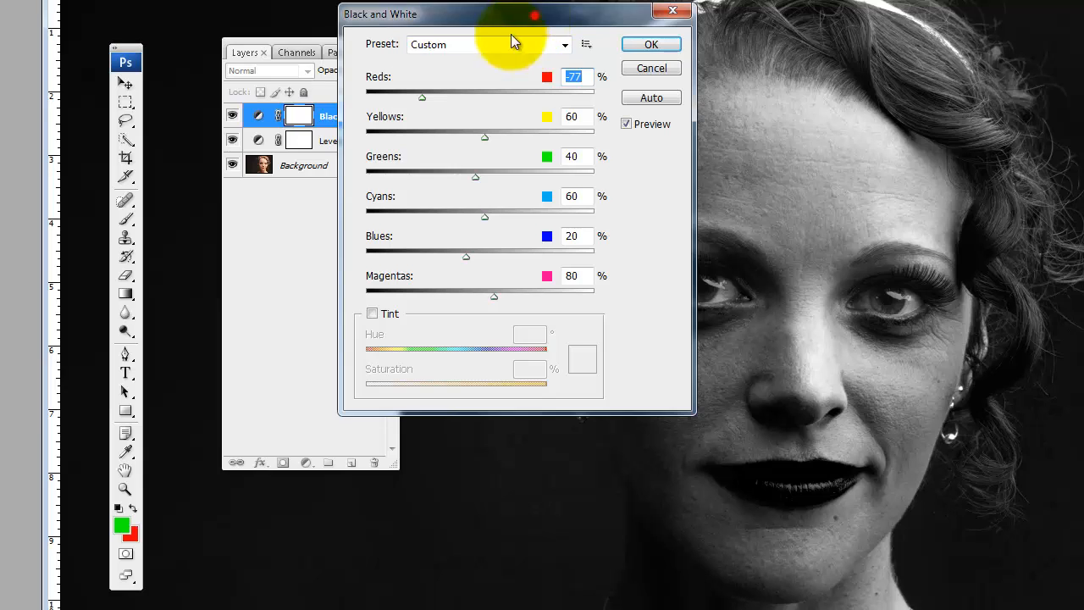
left_click_drag(535, 15, 378, 144)
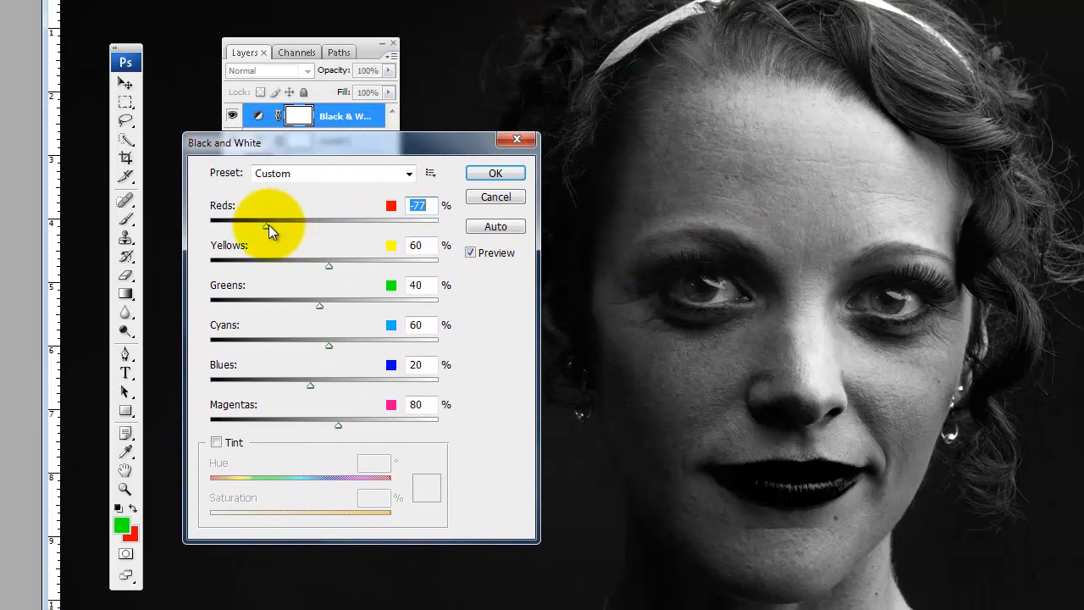
Step: Try brighter Reds and darker Yellows, settling on 57% for the Reds and 42% for the Yellows
left_click_drag(268, 226, 341, 231)
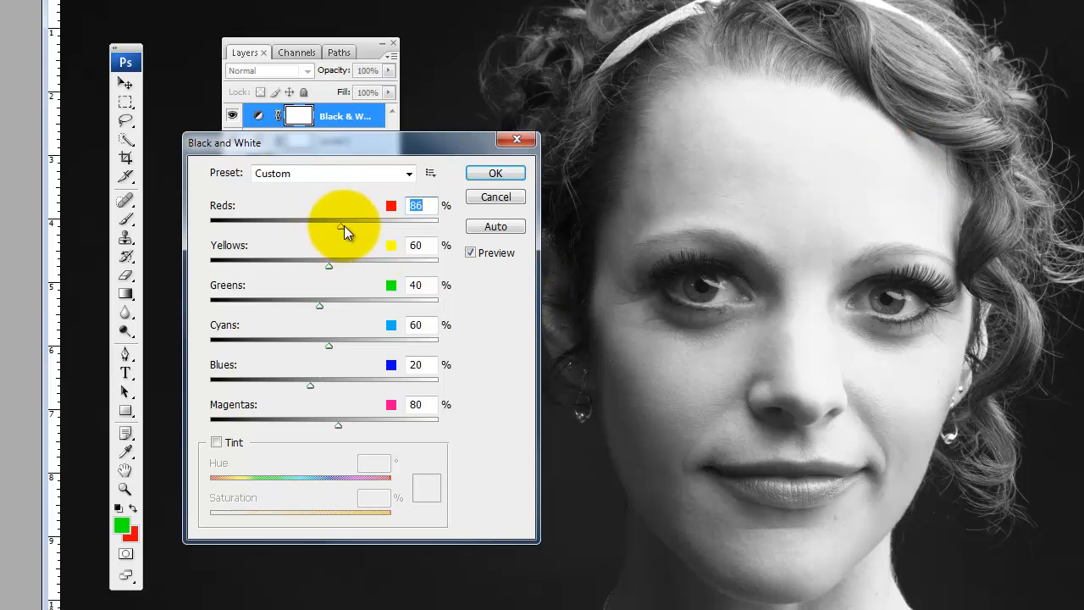
left_click_drag(344, 225, 227, 272)
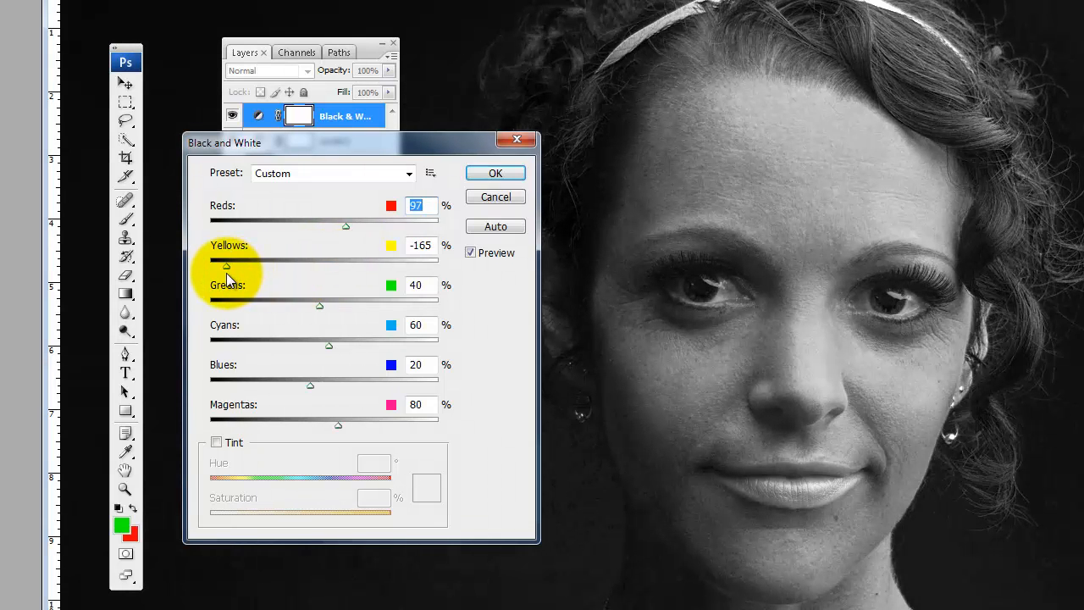
left_click_drag(226, 273, 320, 264)
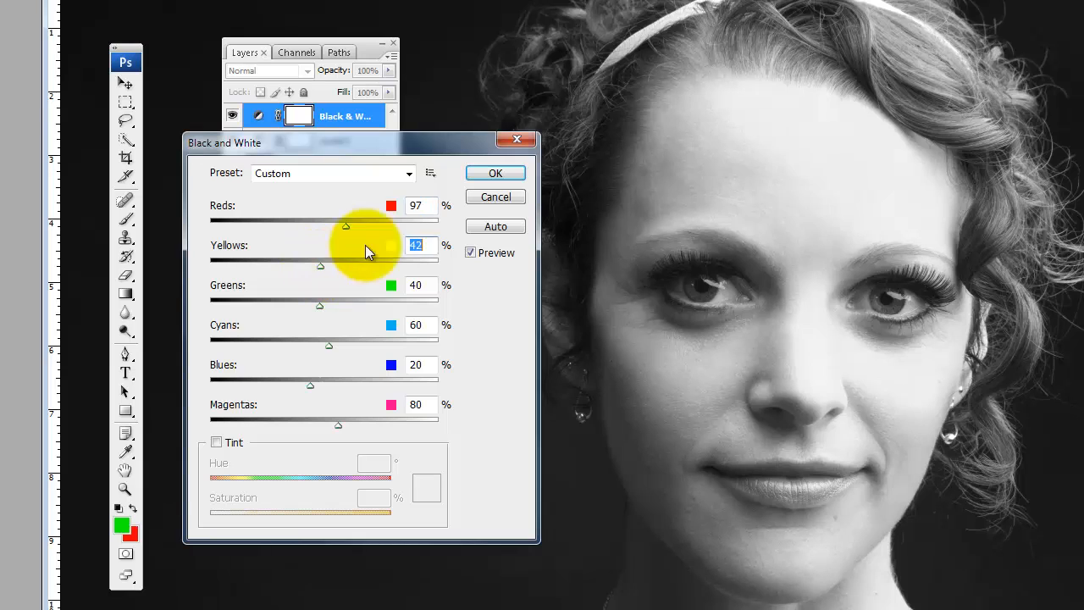
left_click_drag(347, 226, 327, 233)
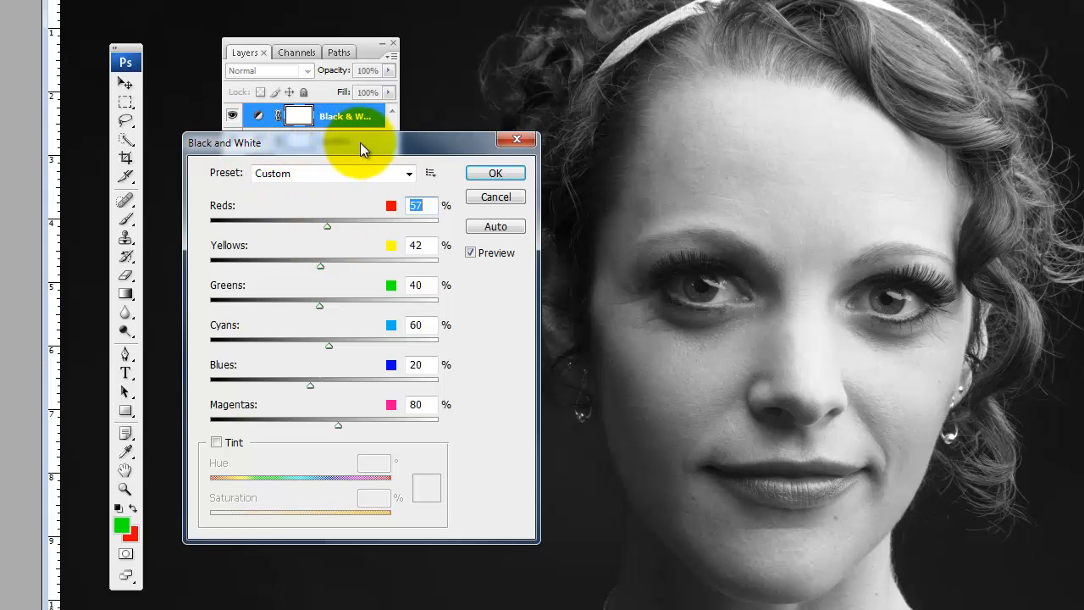
Step: Set the Reds to 68% and apply the Black & White adjustment
left_click_drag(360, 142, 336, 203)
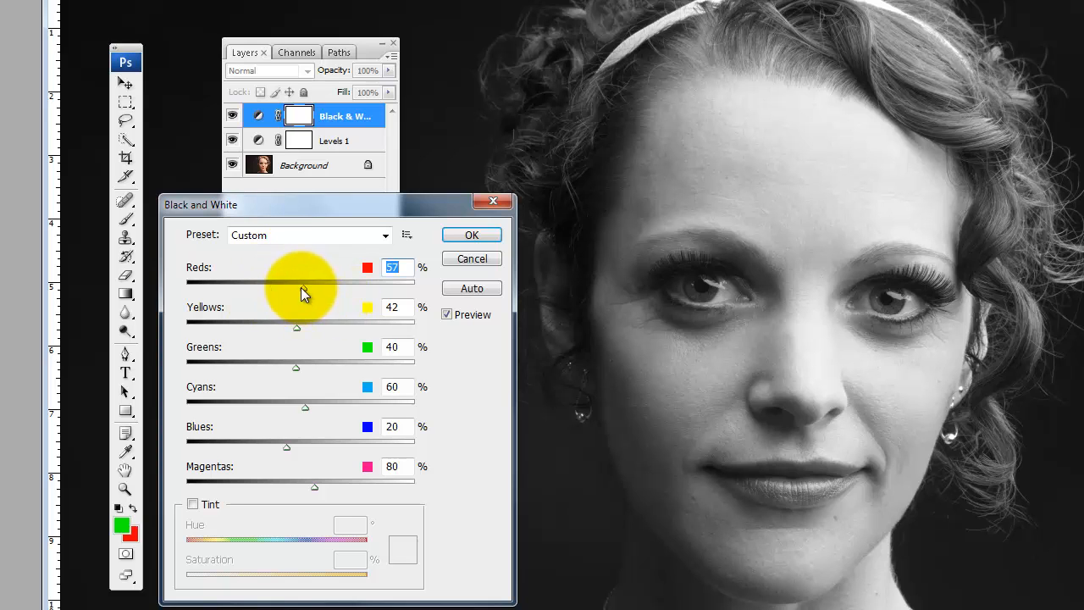
left_click_drag(301, 287, 267, 299)
left_click_drag(257, 300, 311, 287)
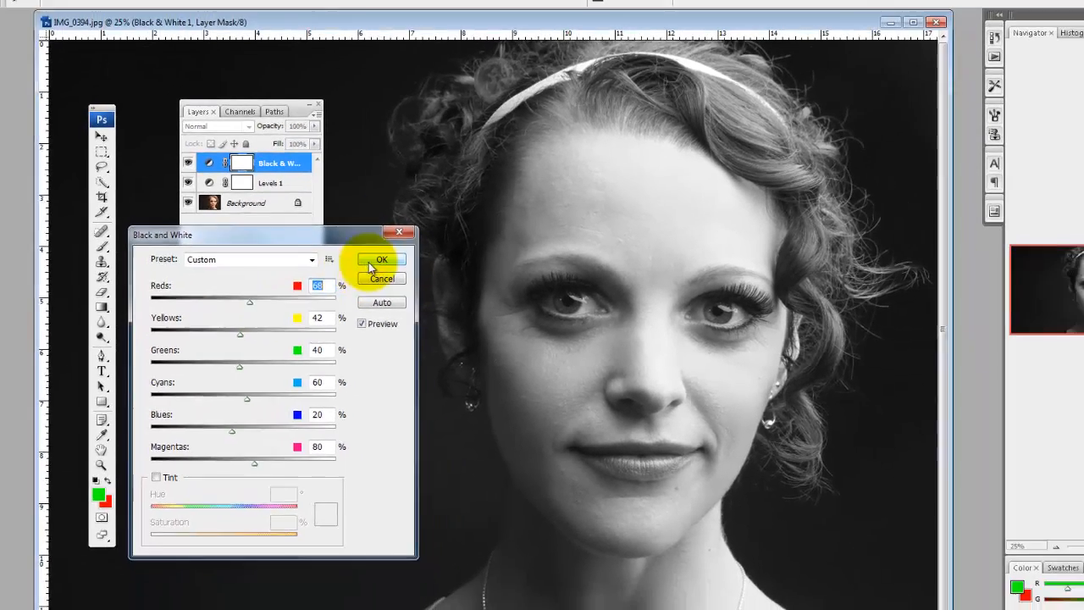
left_click(438, 244)
left_click(109, 497)
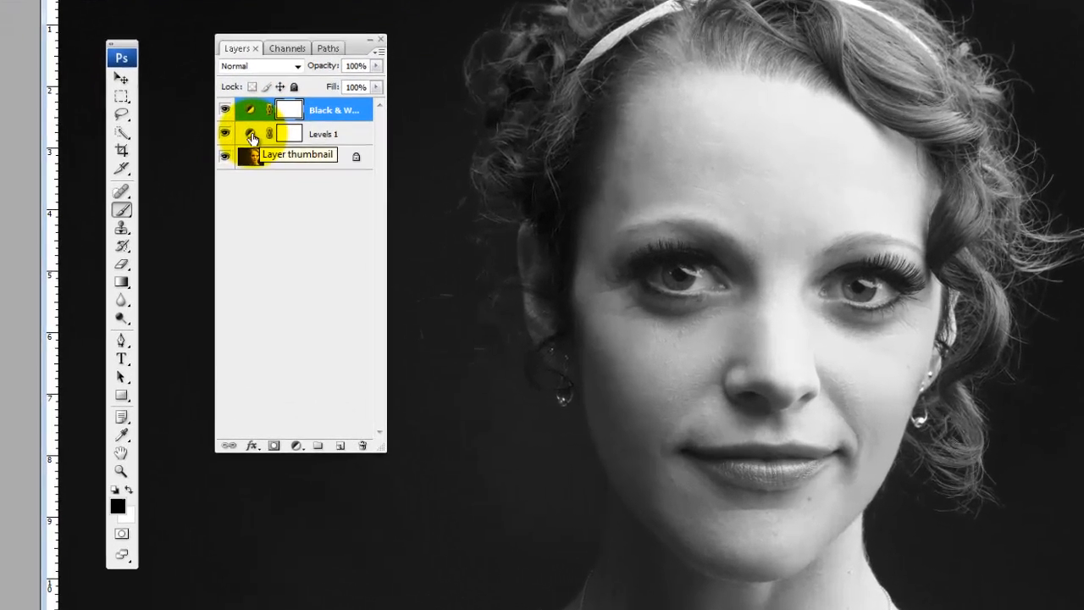
Step: Reopen the Levels 1 adjustment below the Black & White layer and set its midtones to 0.71 and white input level to 229
double_click(196, 194)
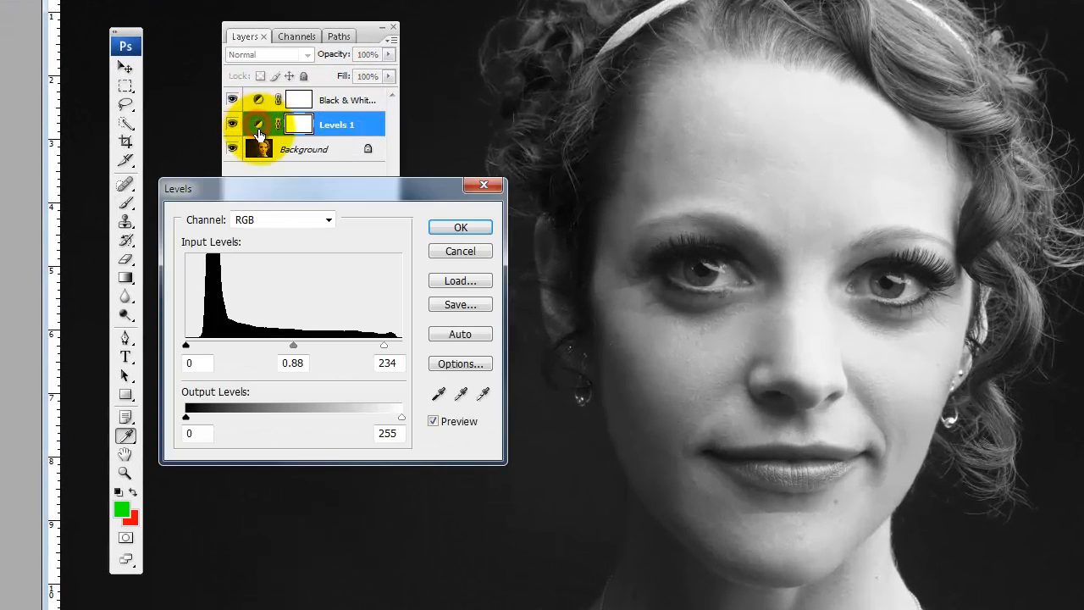
left_click_drag(296, 191, 313, 267)
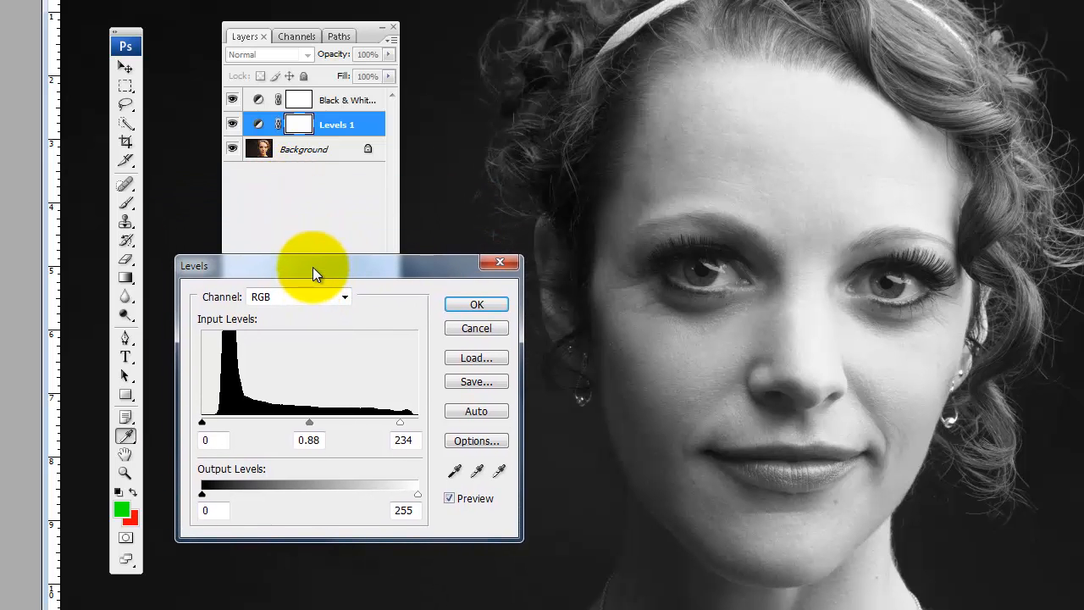
mouse_move(309, 423)
left_mouse_down()
mouse_move(295, 426)
mouse_move(323, 423)
left_mouse_up()
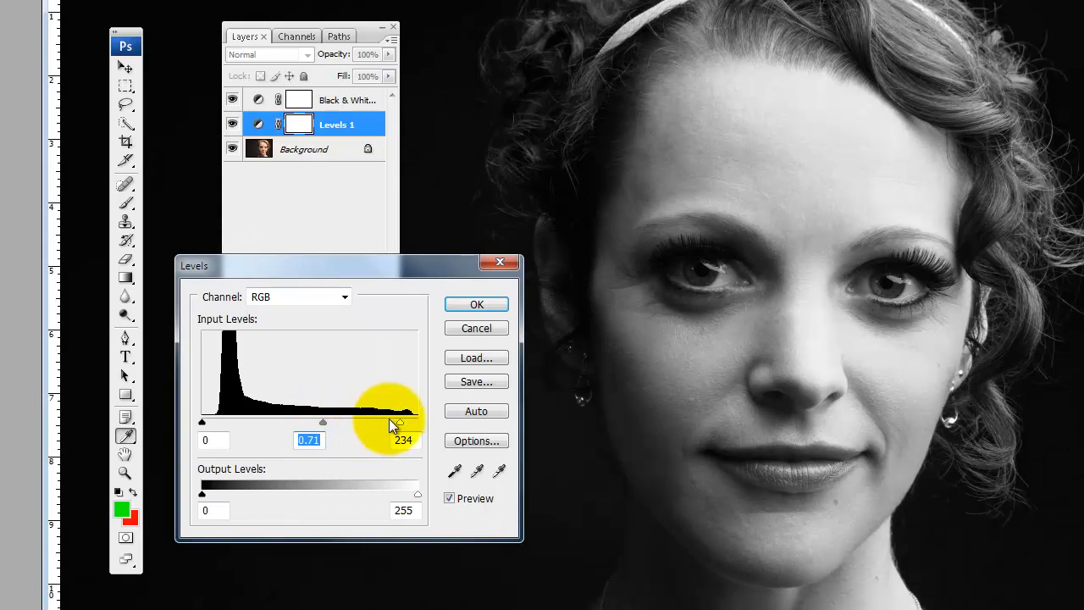
left_click_drag(399, 424, 398, 424)
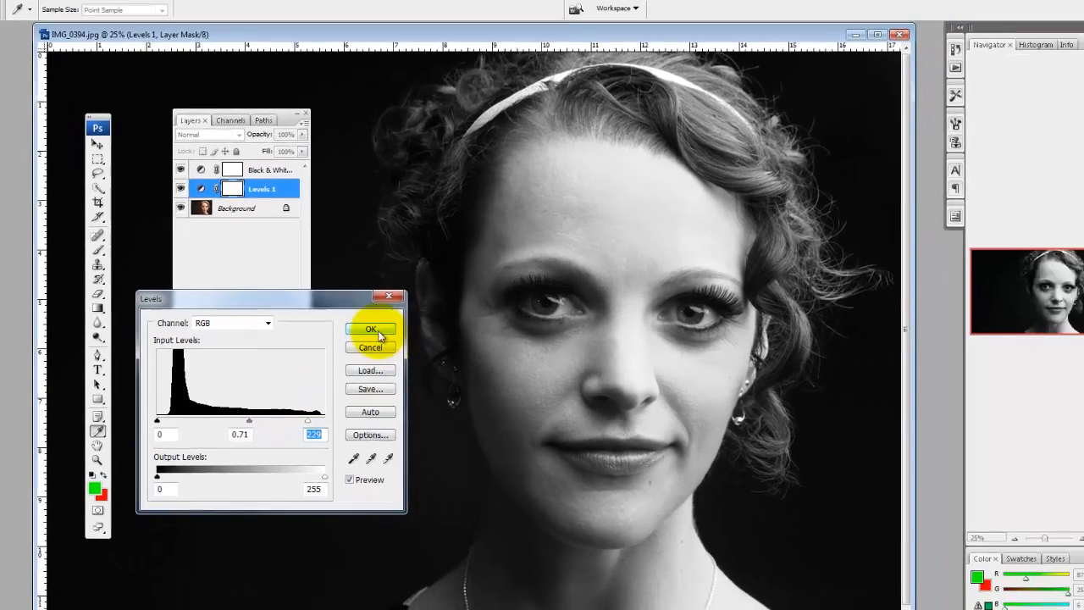
left_click(478, 305)
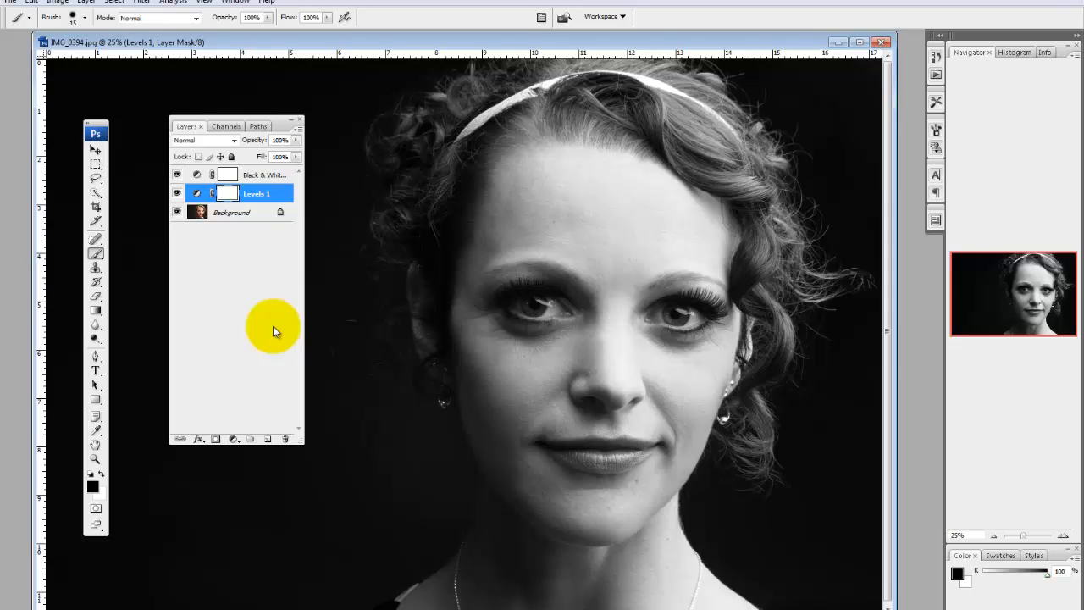
Step: Examine the Save As file formats and the Layers option for the layered Photoshop file, and leave without saving
left_click(10, 2)
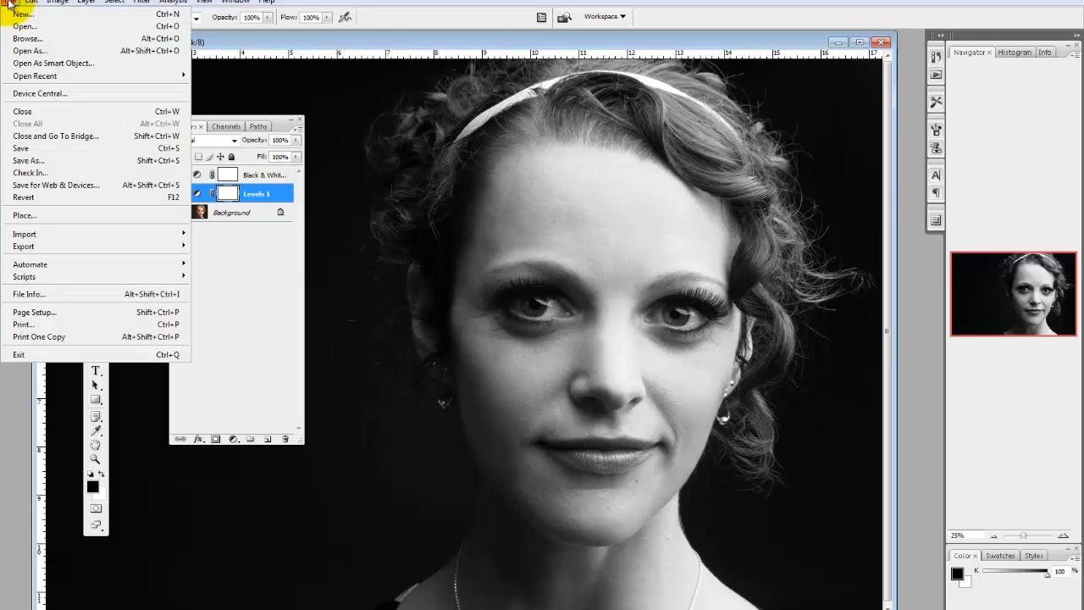
left_click(39, 160)
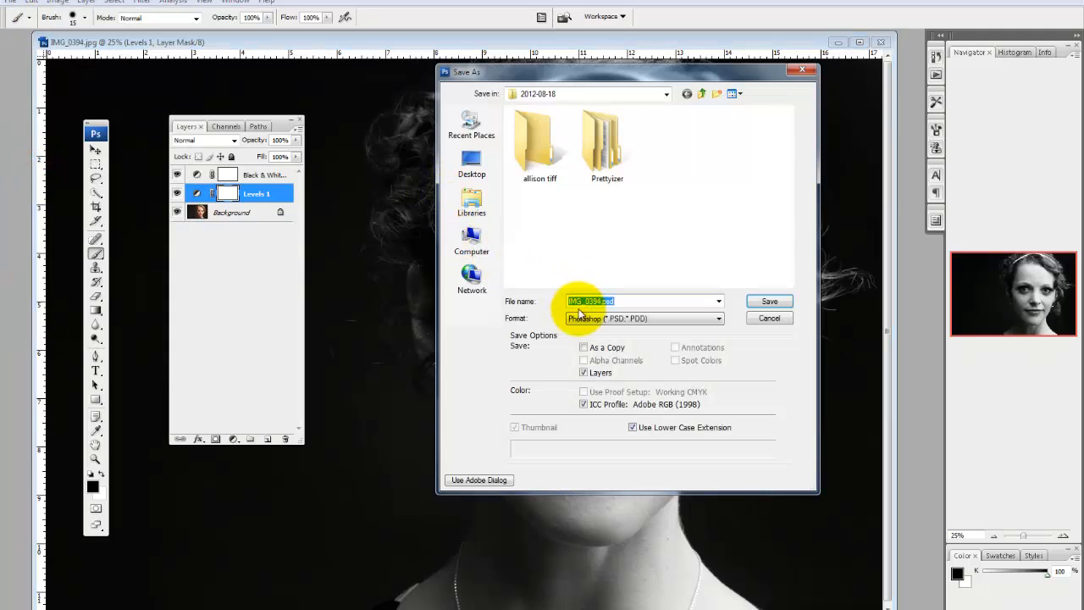
left_click(515, 318)
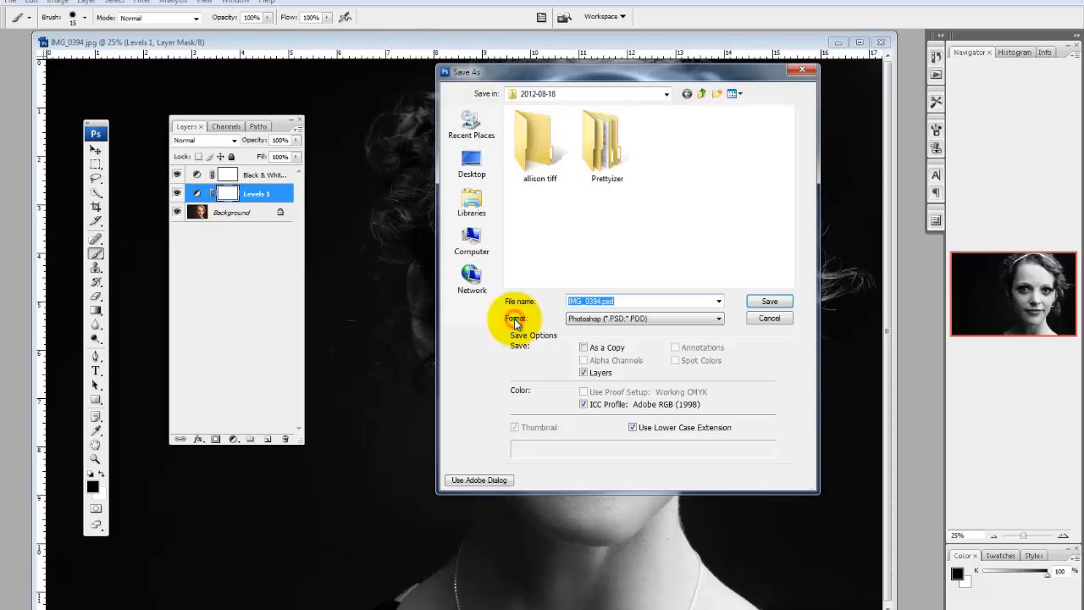
left_click(718, 318)
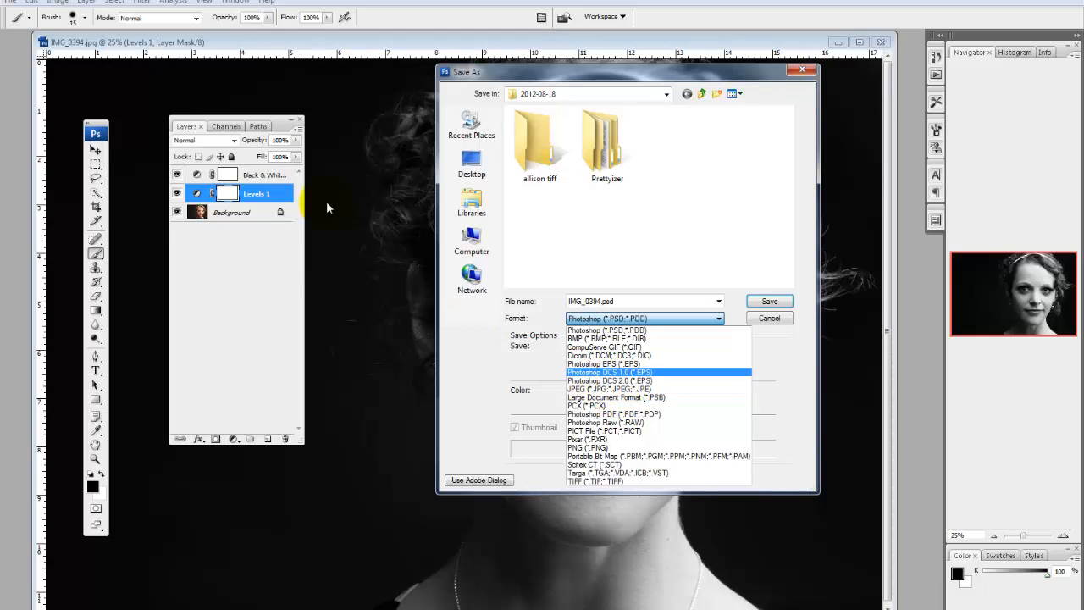
left_click(226, 175)
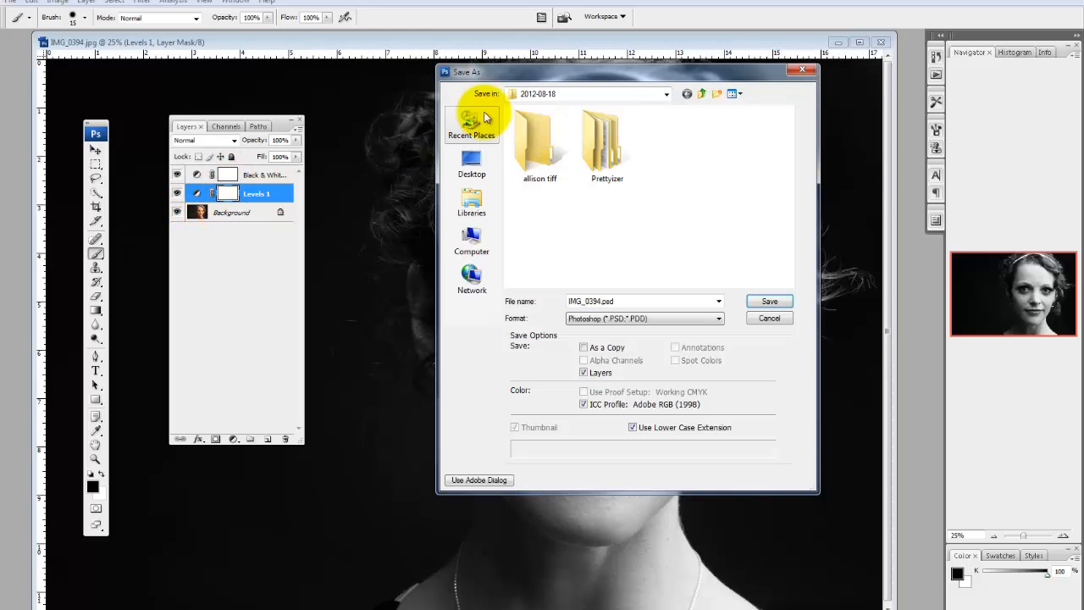
left_click_drag(504, 68, 155, 261)
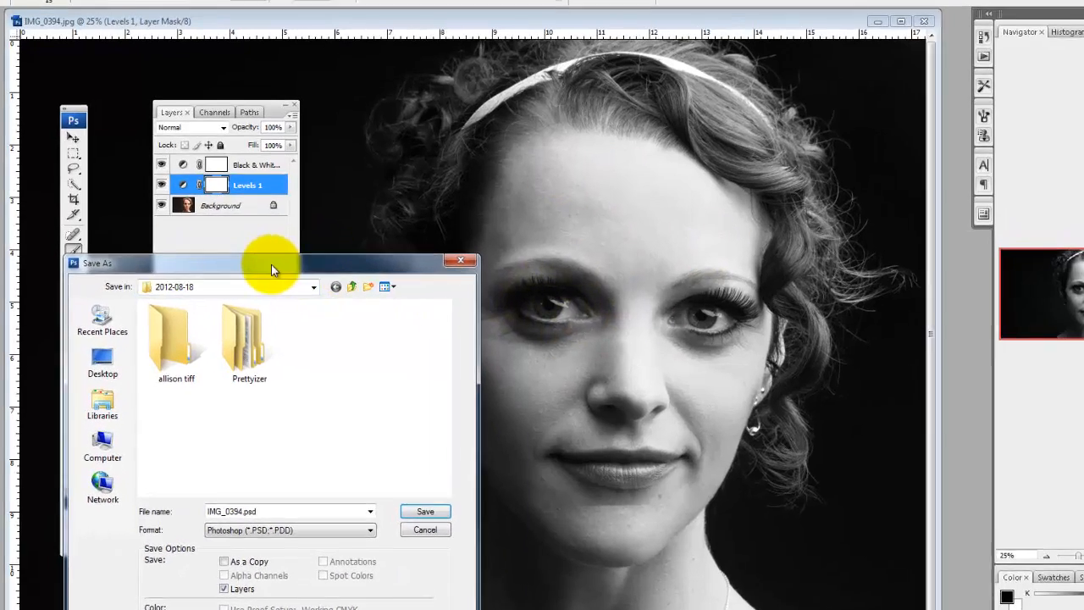
left_click_drag(278, 266, 454, 147)
left_click_drag(476, 112, 539, 68)
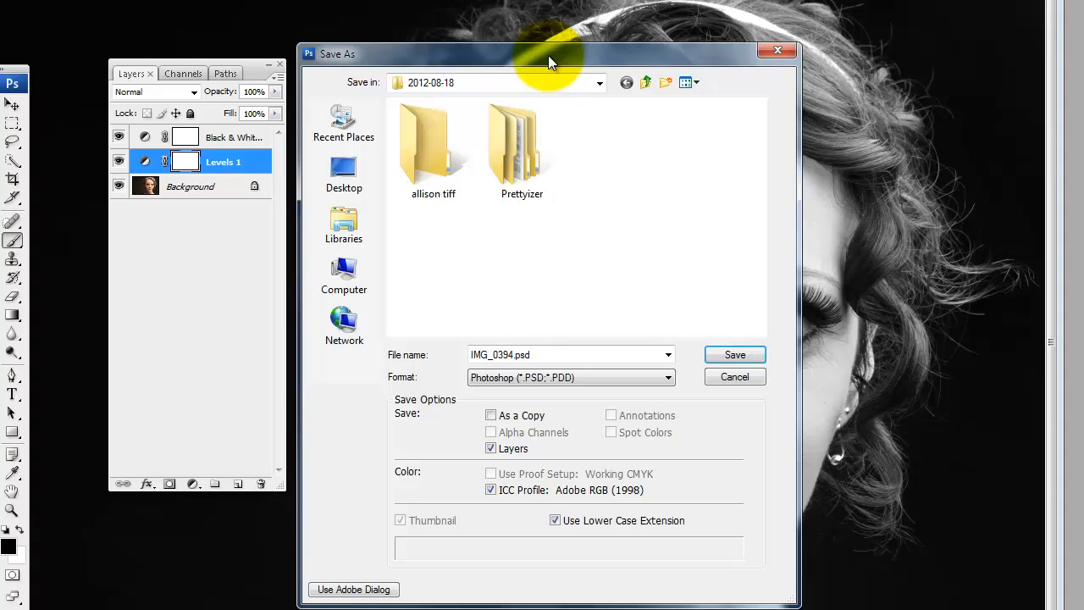
left_click_drag(548, 55, 534, 13)
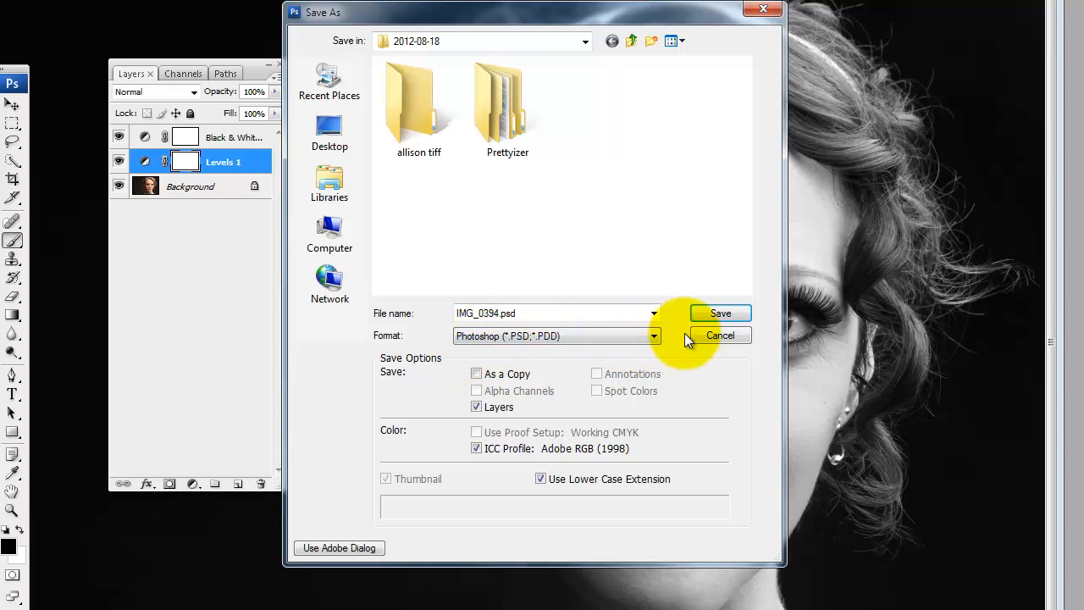
left_click(710, 336)
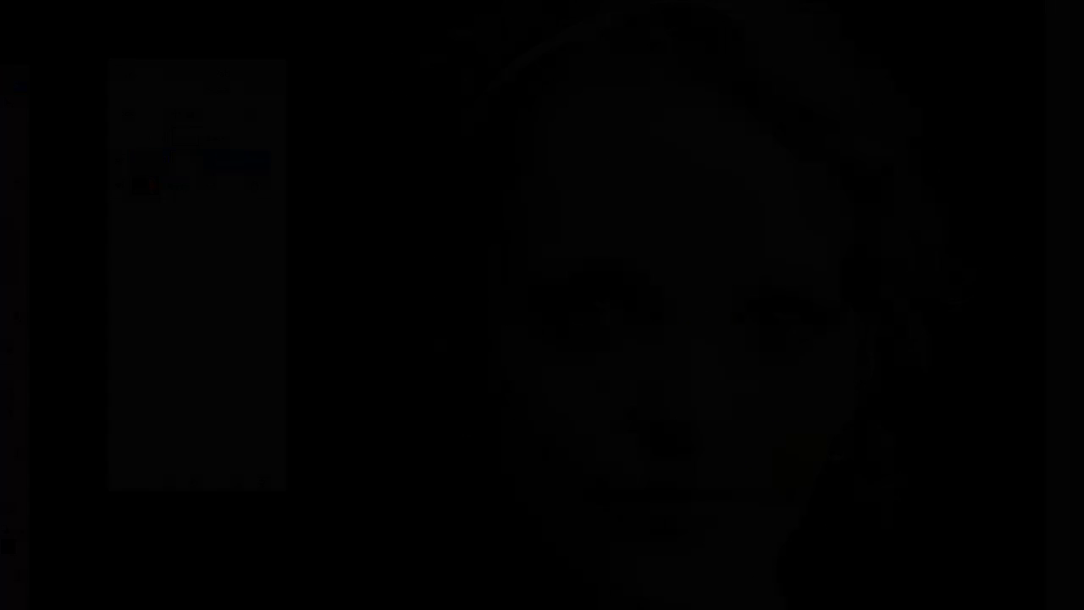